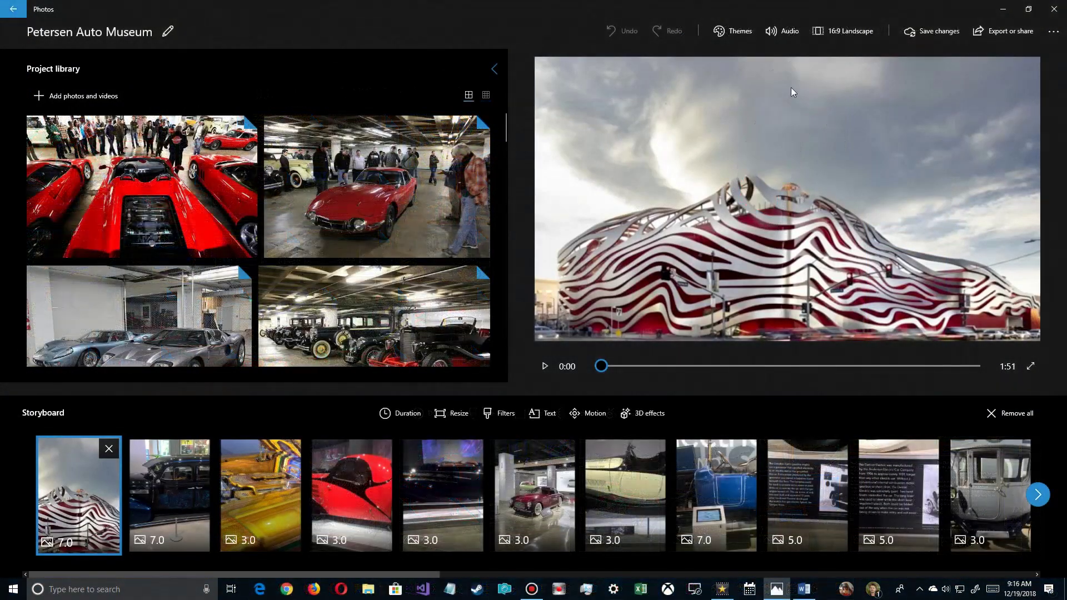
# - Pick None in the Recommended background music list, leaving the video silent, and reopen the Audio menu
pyautogui.click(790, 32)
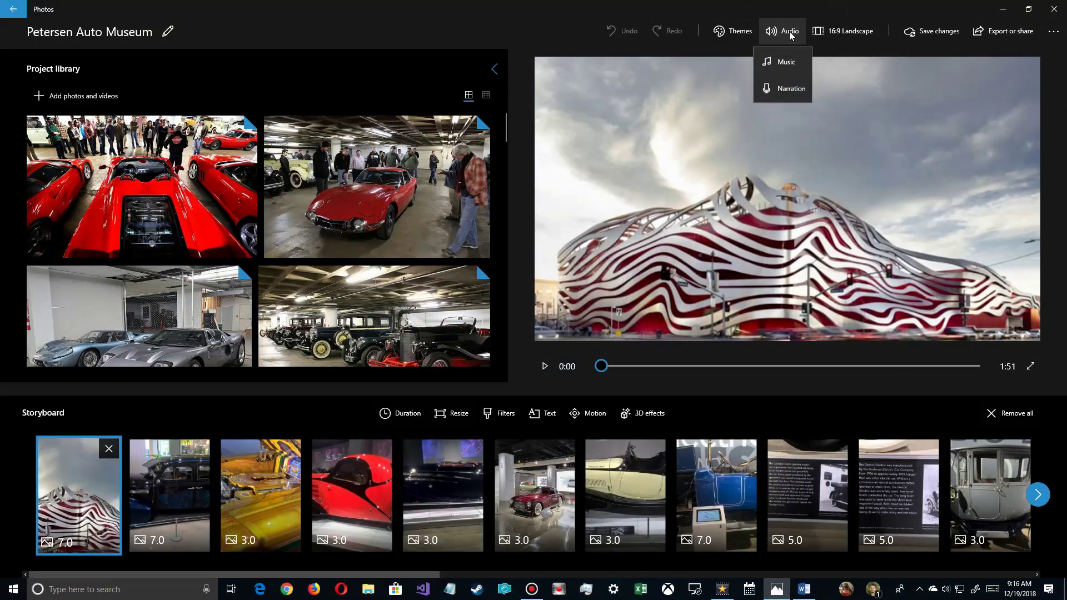
pyautogui.click(783, 61)
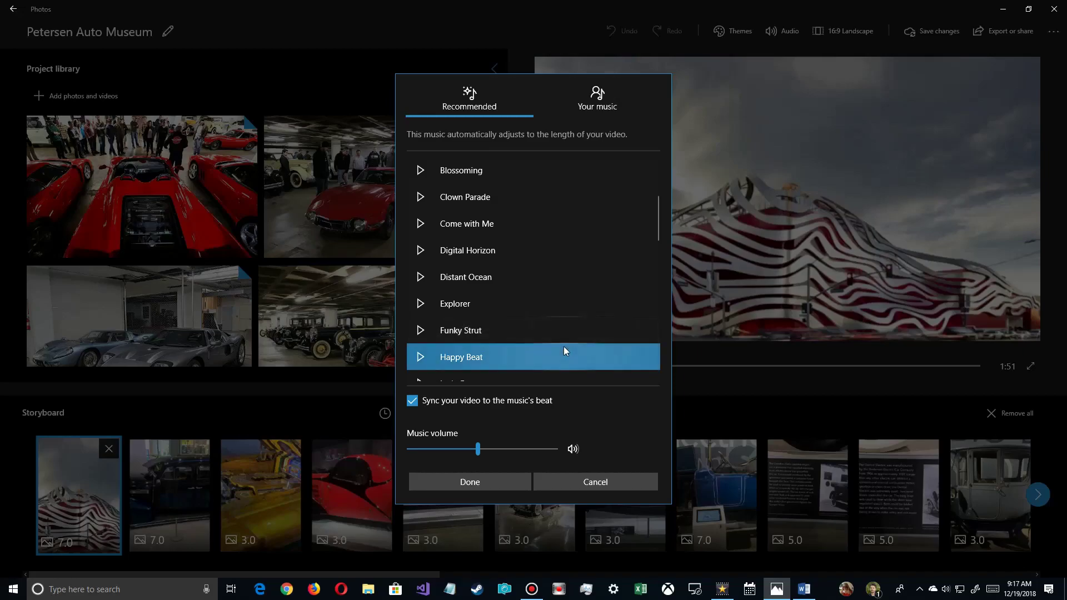
pyautogui.scroll(3, 485, 331)
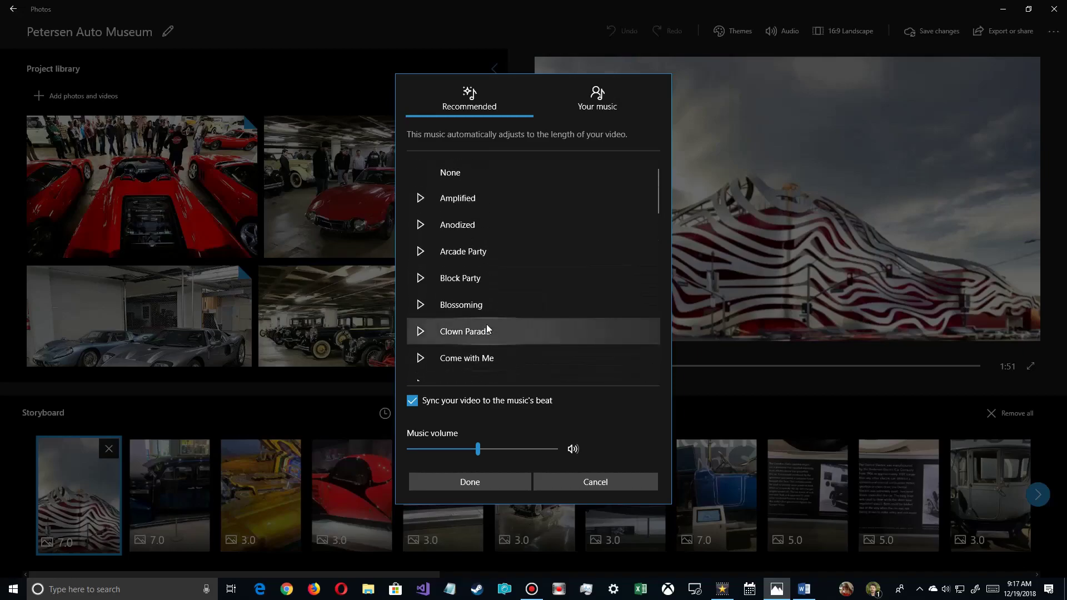
pyautogui.click(444, 173)
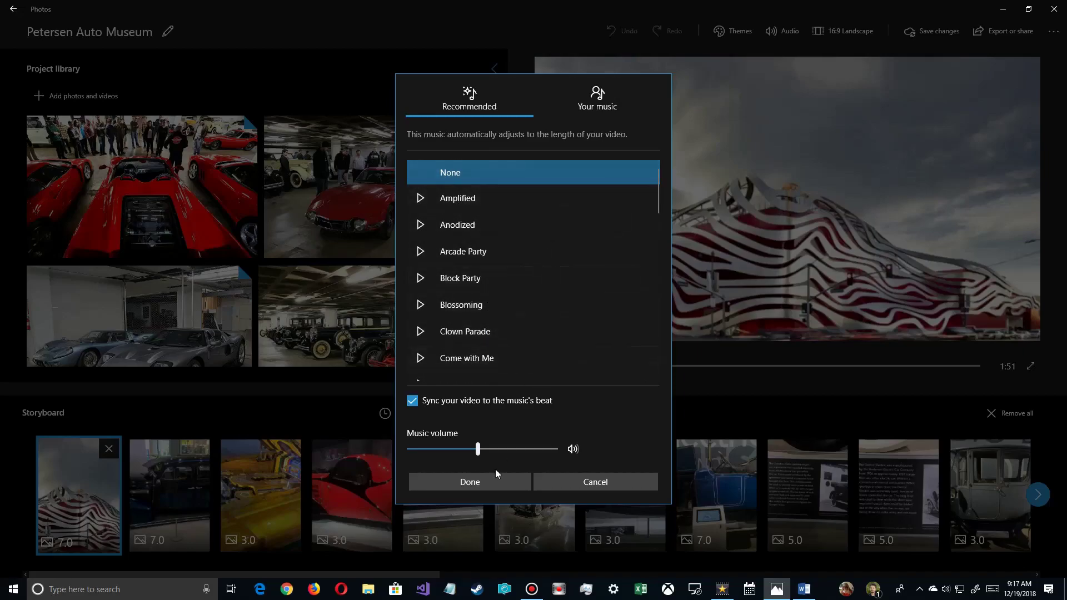
pyautogui.click(485, 481)
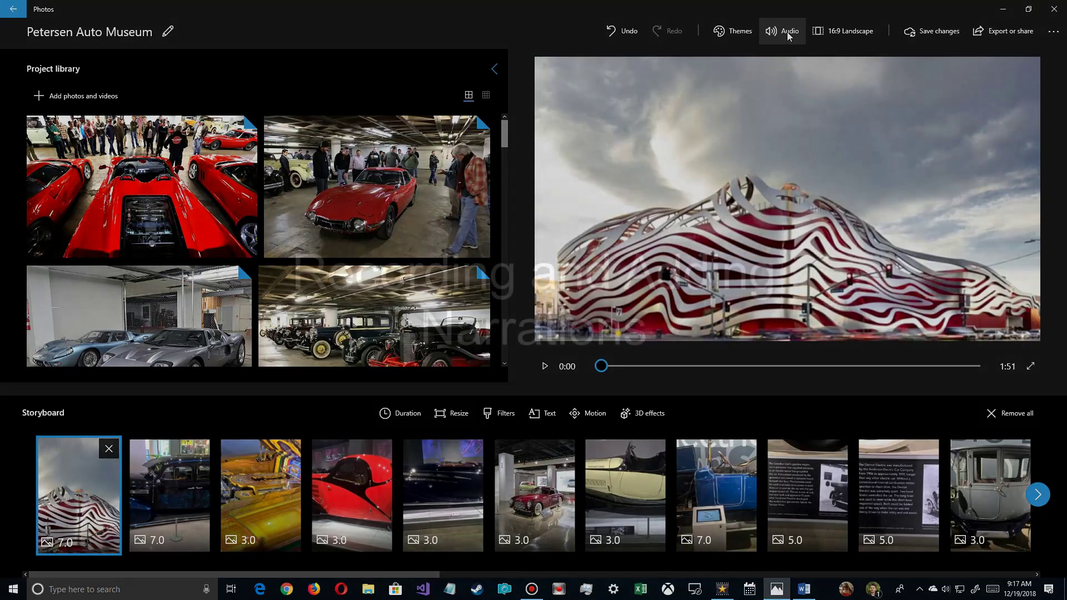
pyautogui.click(787, 31)
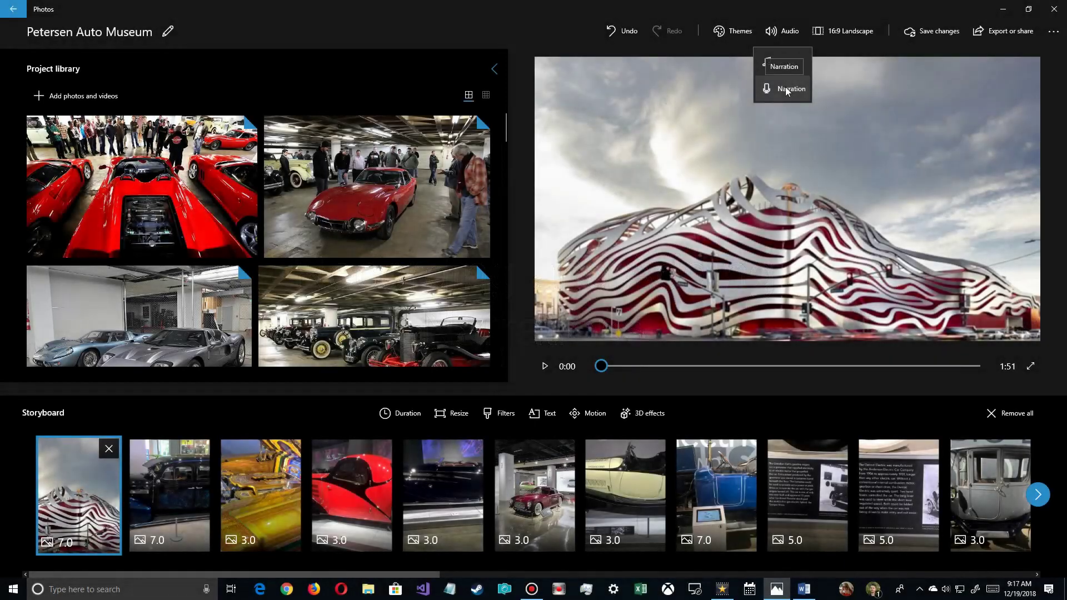
# - Open the Narration editor and browse the Festival folder for audio to import
pyautogui.click(787, 90)
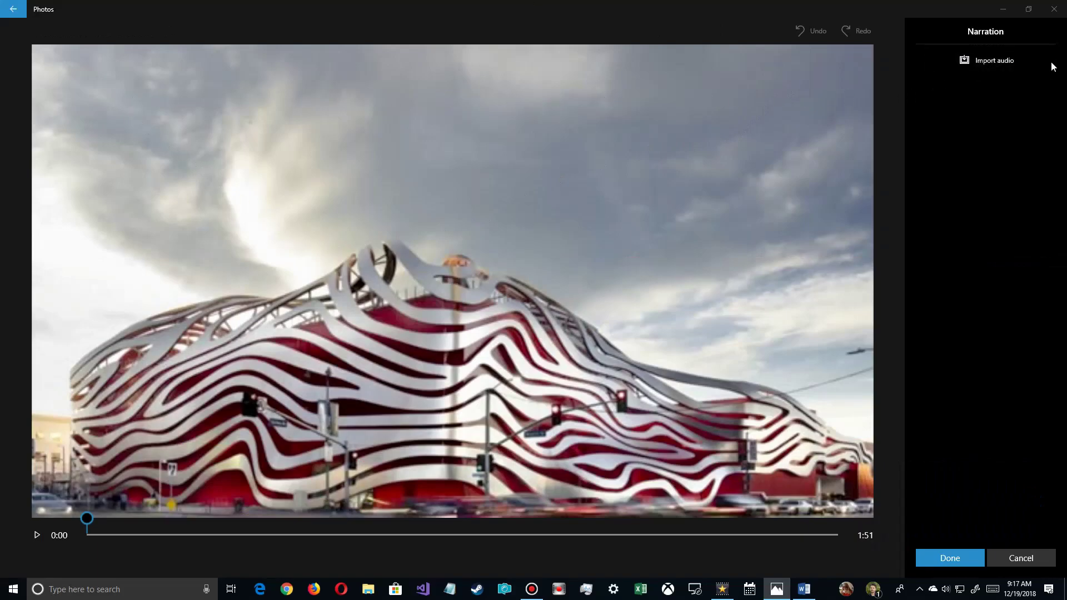
pyautogui.click(982, 61)
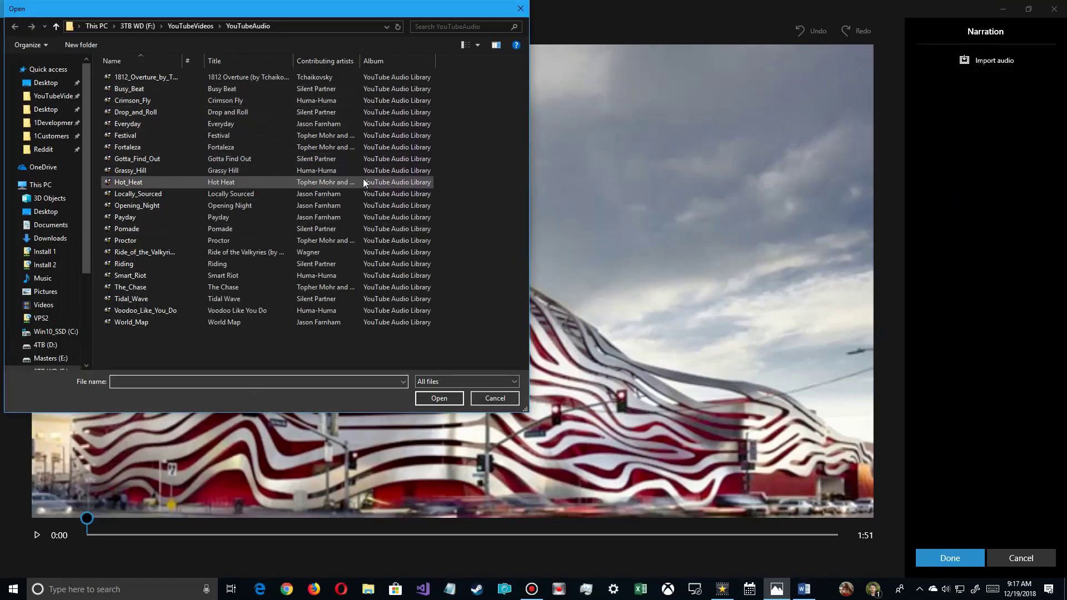
pyautogui.doubleClick(188, 134)
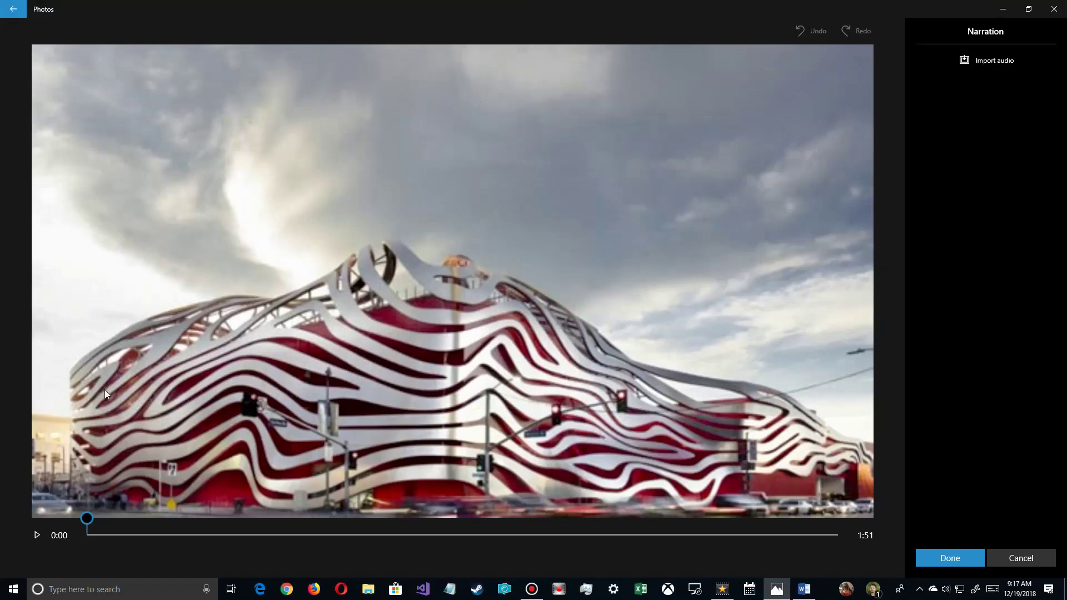
pyautogui.click(71, 589)
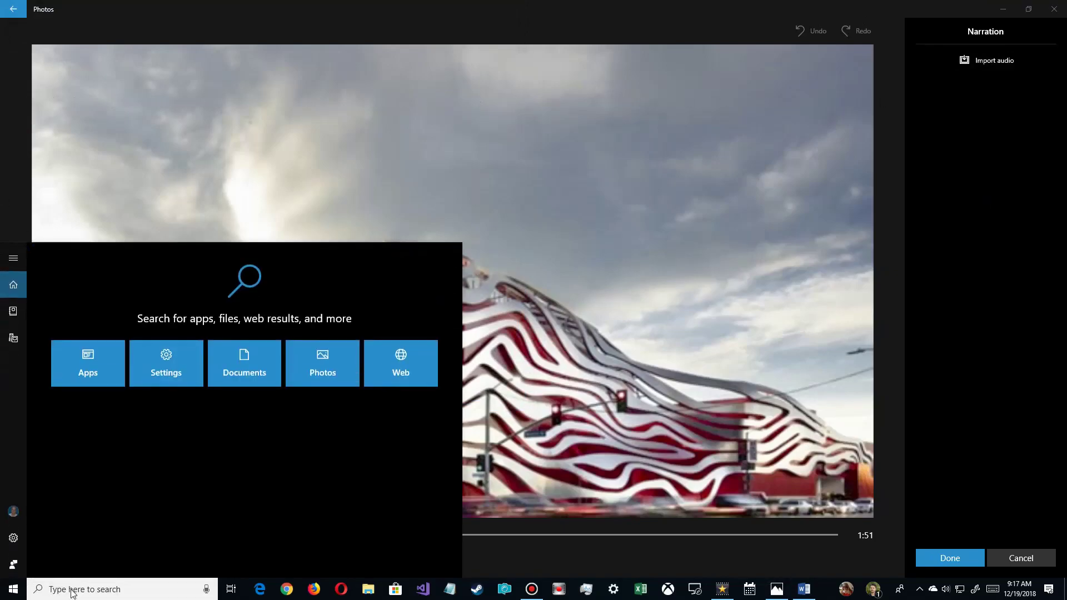
# - Launch Voice Recorder from search, cancel the Narration panel, and bring the recorder forward
pyautogui.write('voice')
pyautogui.press('Return')
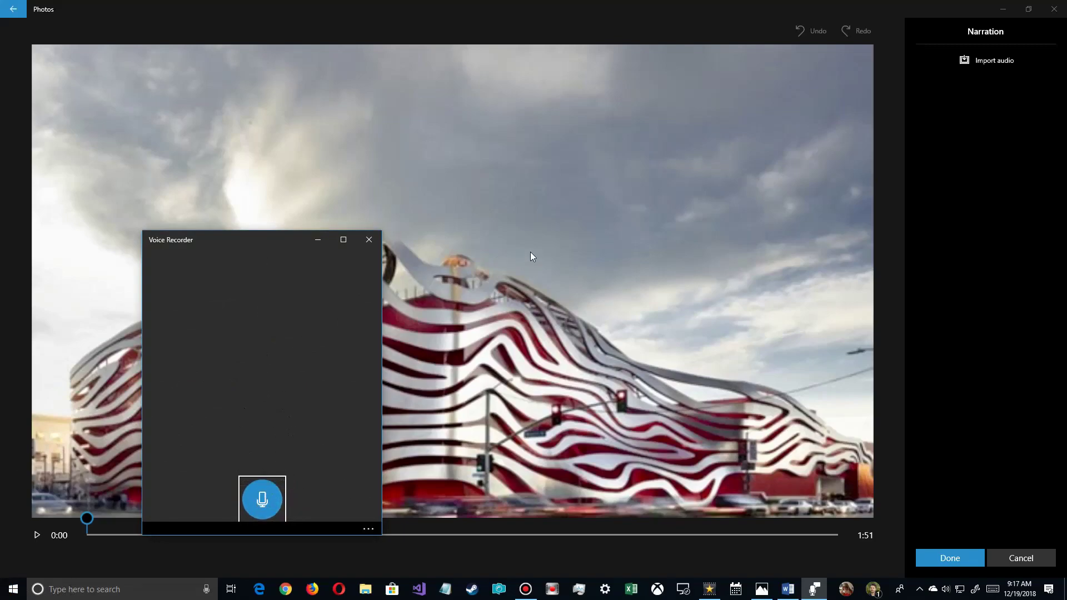
pyautogui.click(1040, 555)
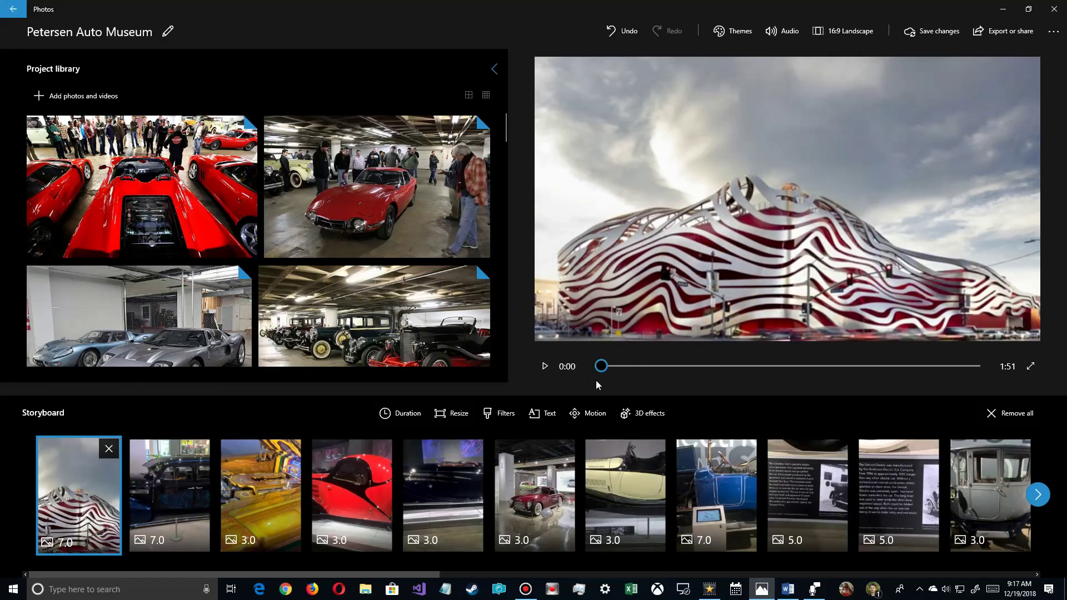
pyautogui.click(813, 592)
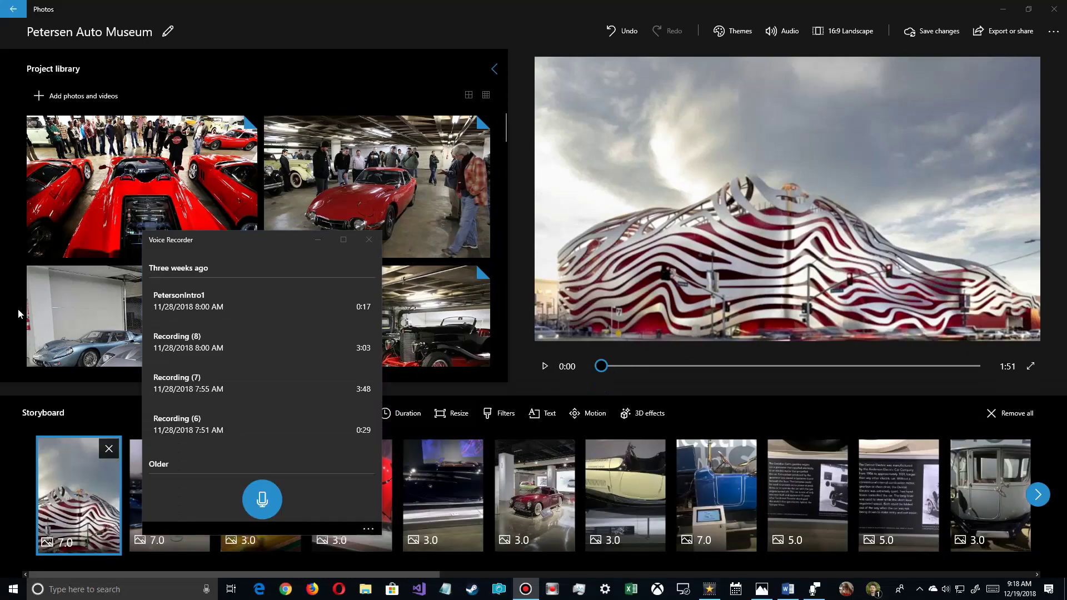
# - Record a 22-second narration over the slideshow preview, pausing the preview at 0:13 before stopping
pyautogui.click(261, 499)
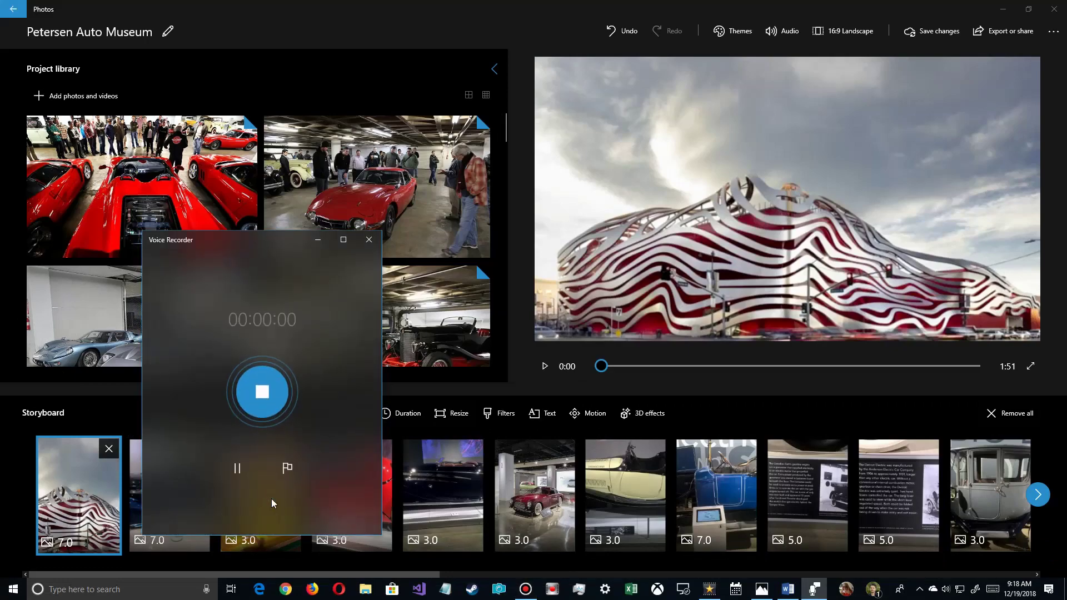
pyautogui.click(544, 372)
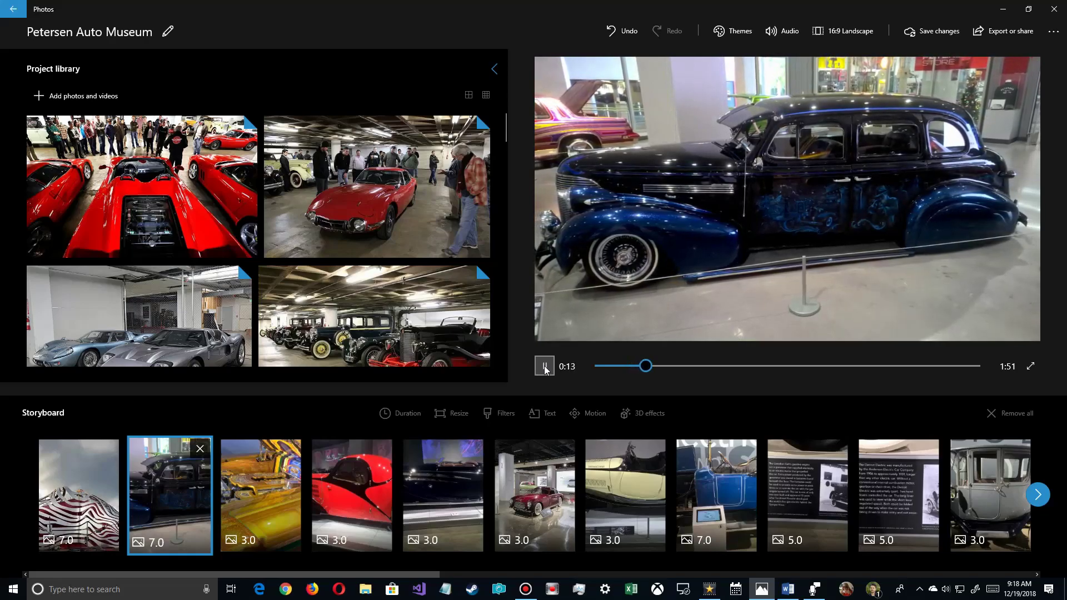
pyautogui.click(544, 367)
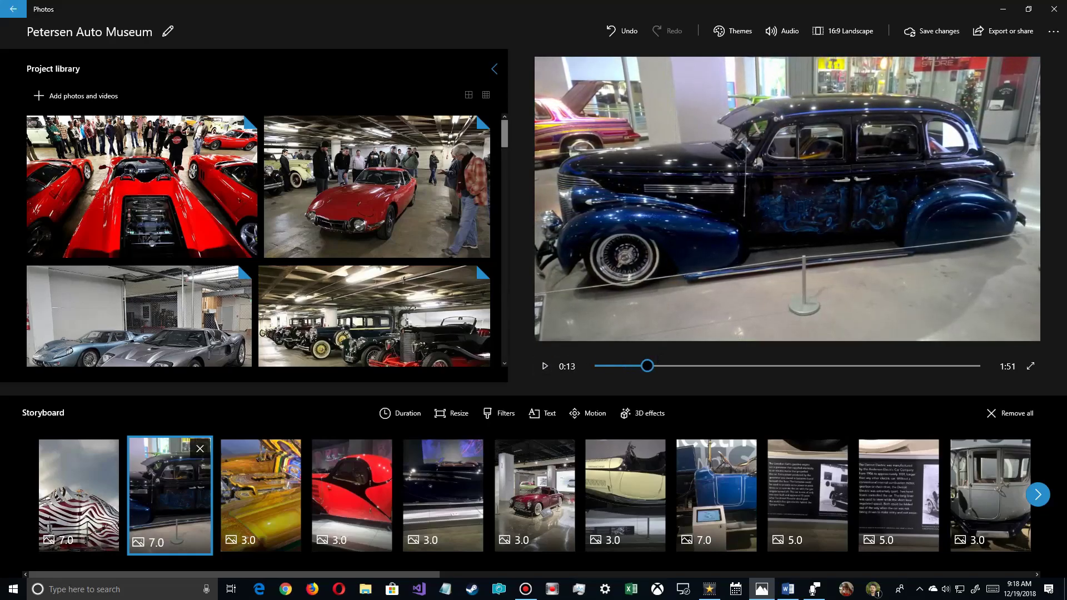
pyautogui.click(814, 591)
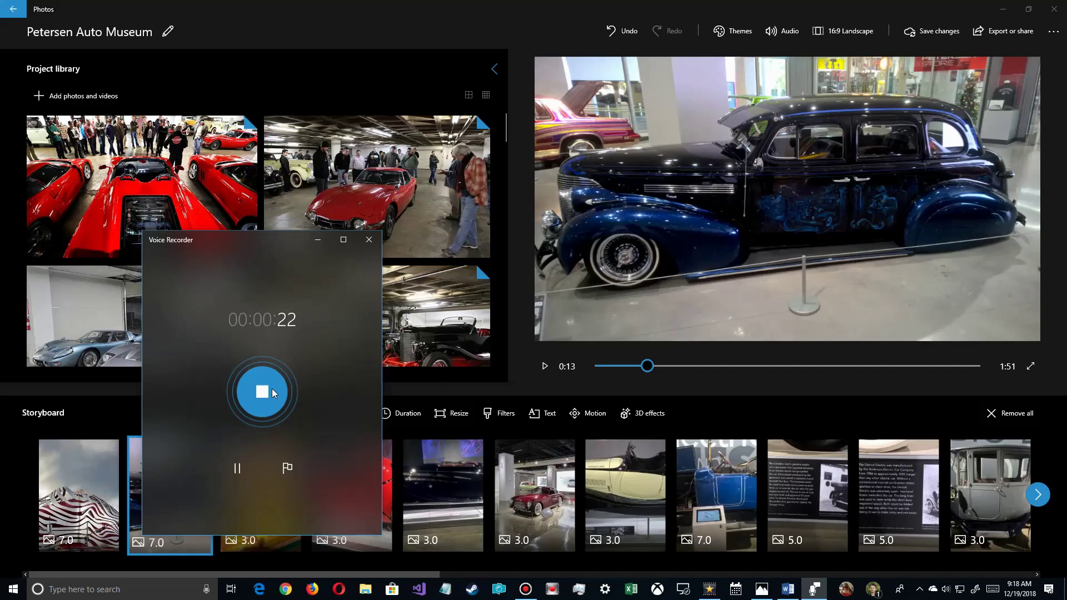
pyautogui.click(271, 390)
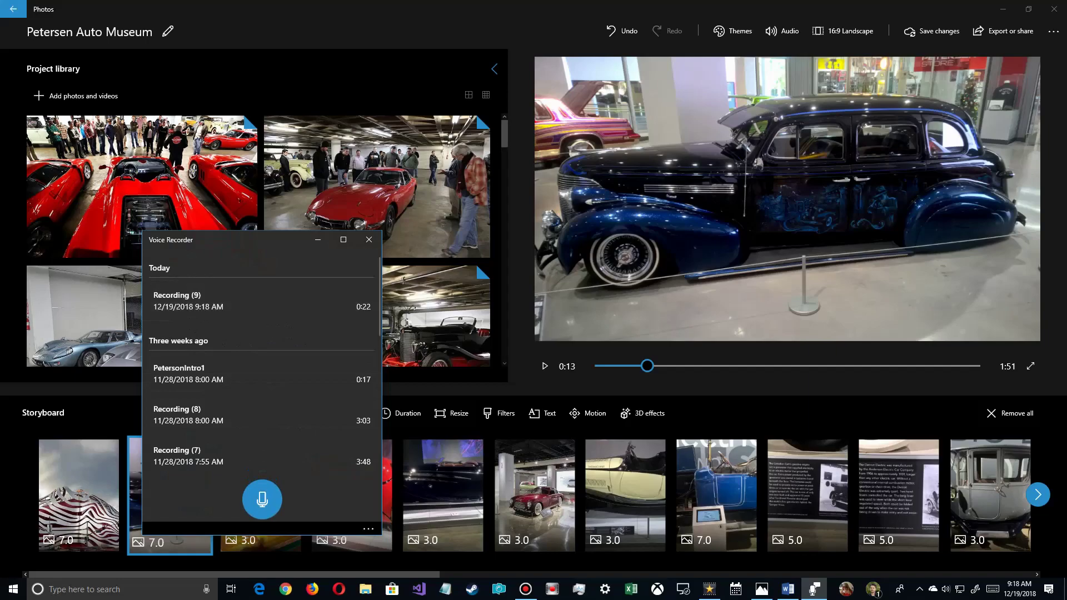
# - Rename Recording (9) to PetersonIntro1, giving the clip PetersonIntro1-1
pyautogui.rightClick(211, 300)
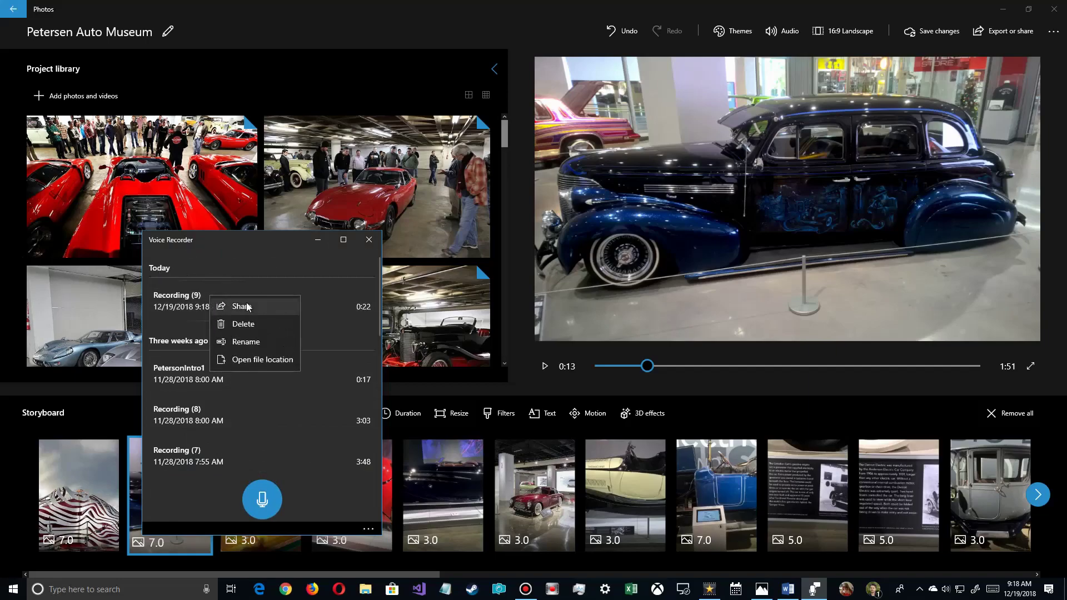
pyautogui.click(241, 343)
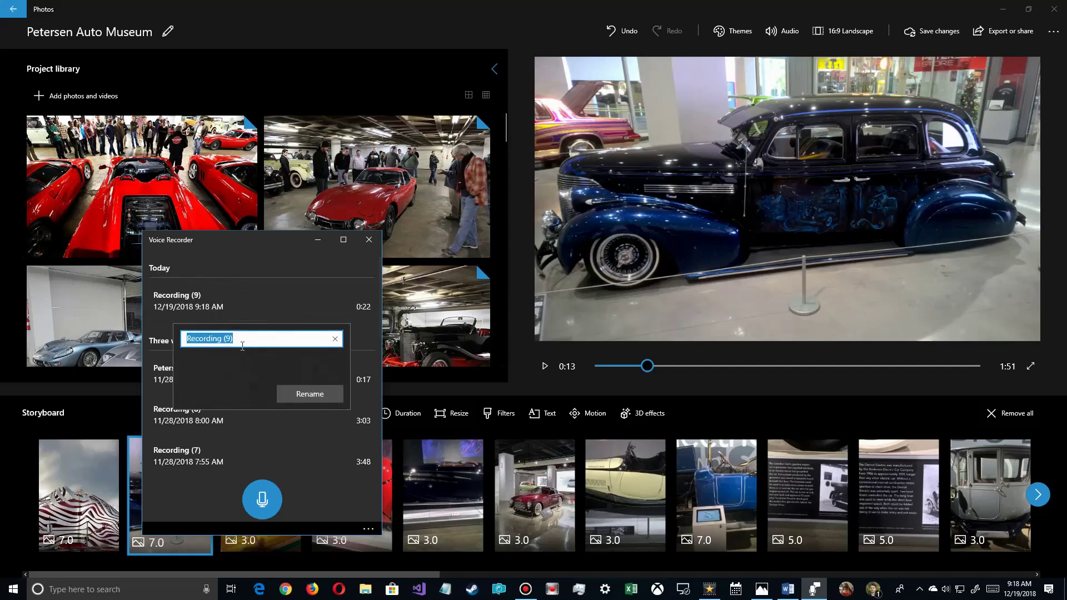
pyautogui.write('PetersonIntro1-')
pyautogui.press('Return')
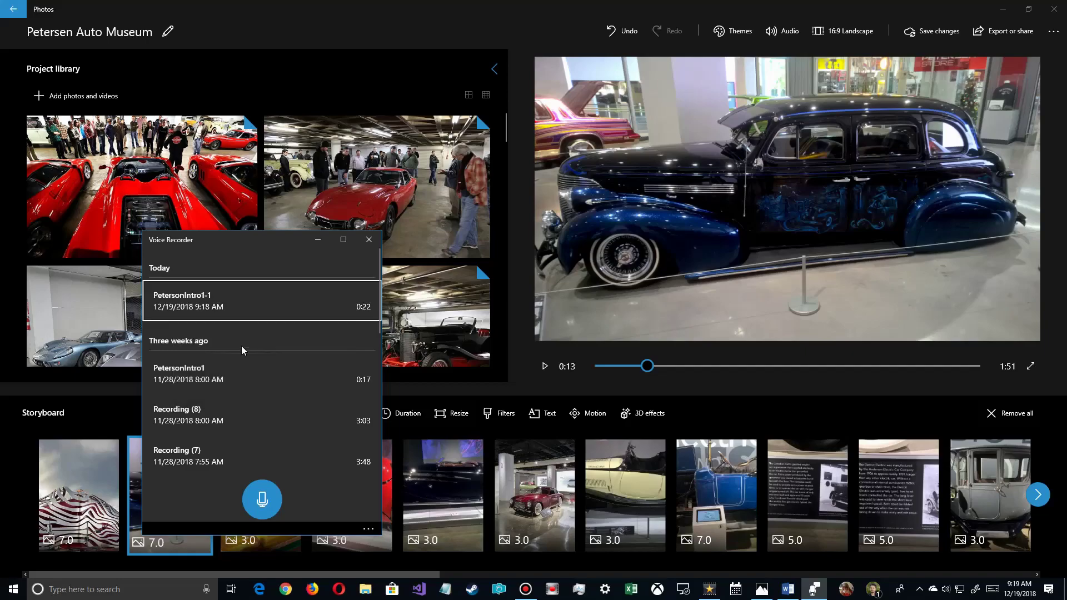
pyautogui.rightClick(225, 304)
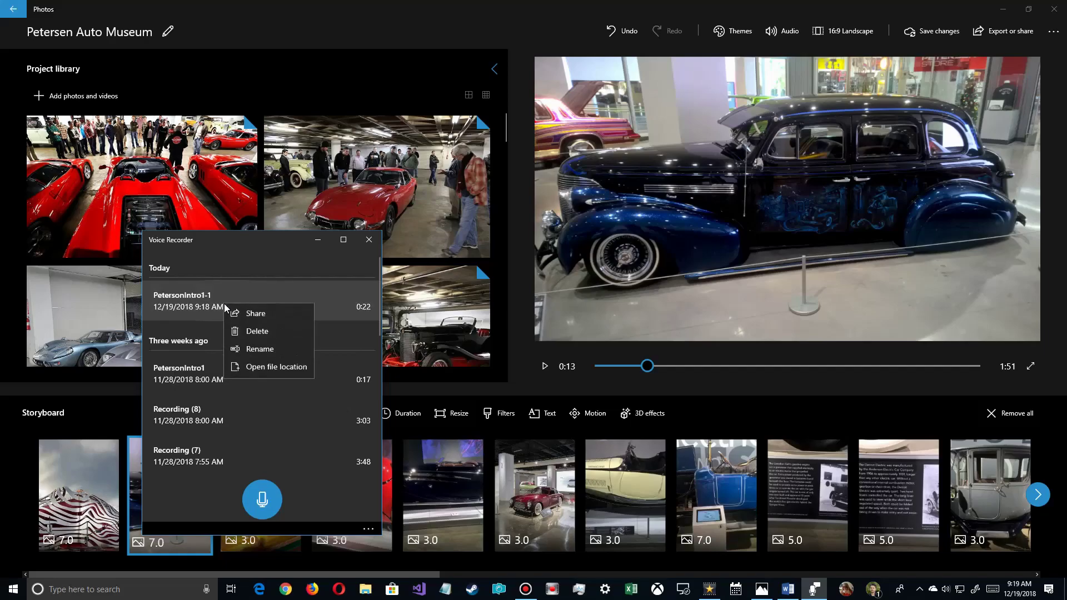
# - Show PetersonIntro1-1's Sound recordings folder, move it aside, and return to the Photos project
pyautogui.click(279, 368)
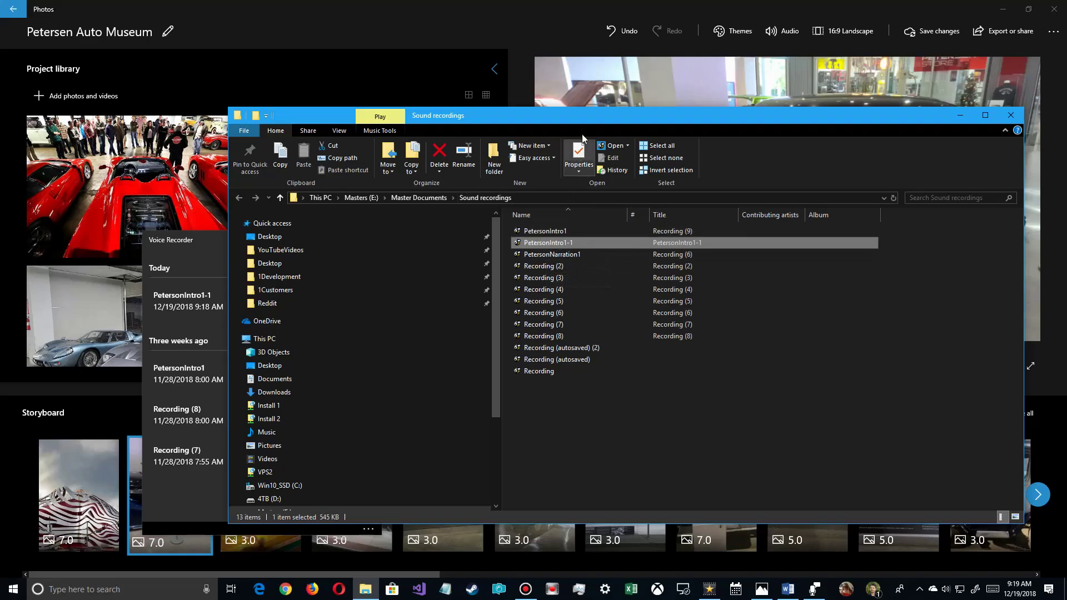
pyautogui.moveTo(586, 118); pyautogui.dragTo(336, 51)
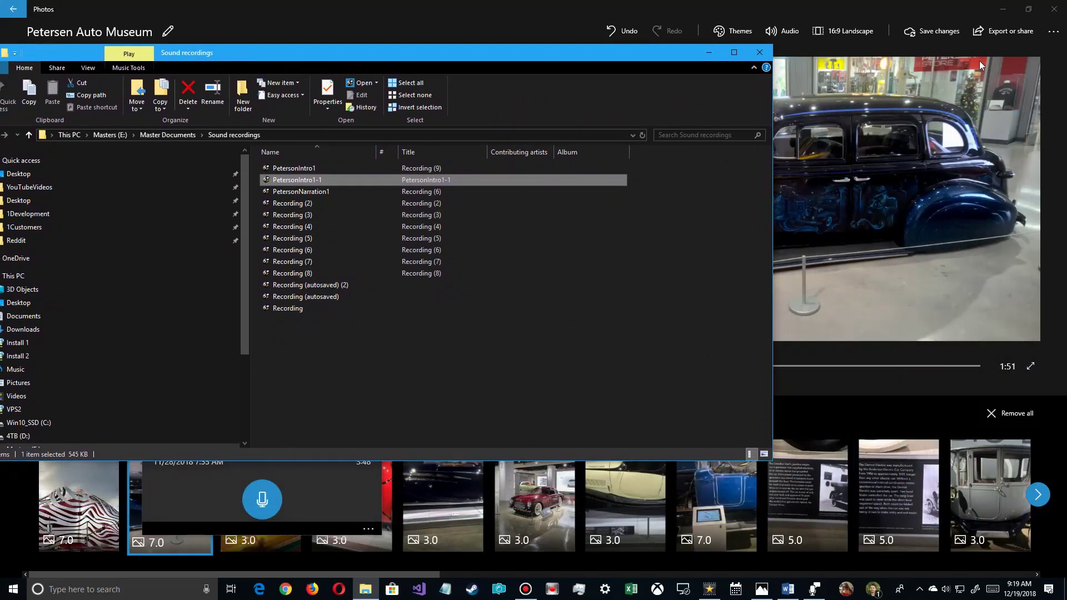
pyautogui.click(558, 28)
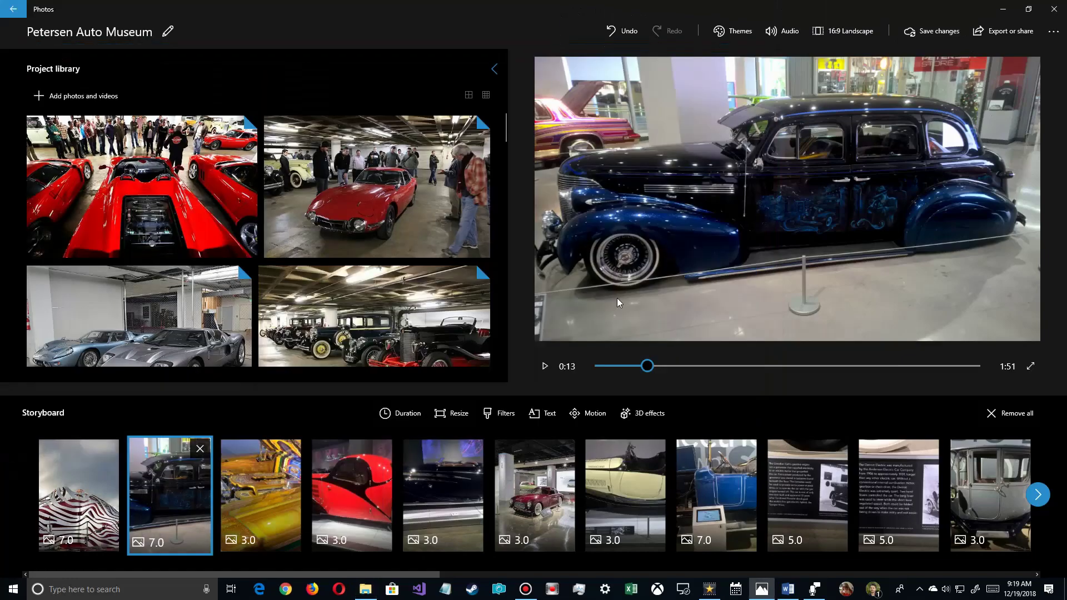
# - Select the first slideshow clip and start importing audio as narration
pyautogui.click(595, 365)
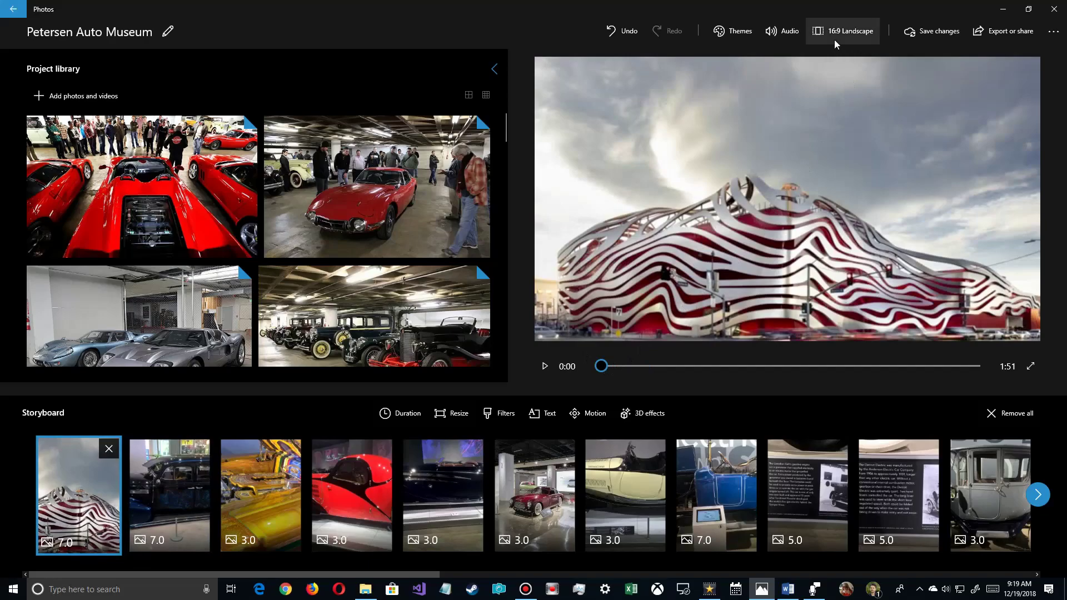
pyautogui.click(782, 34)
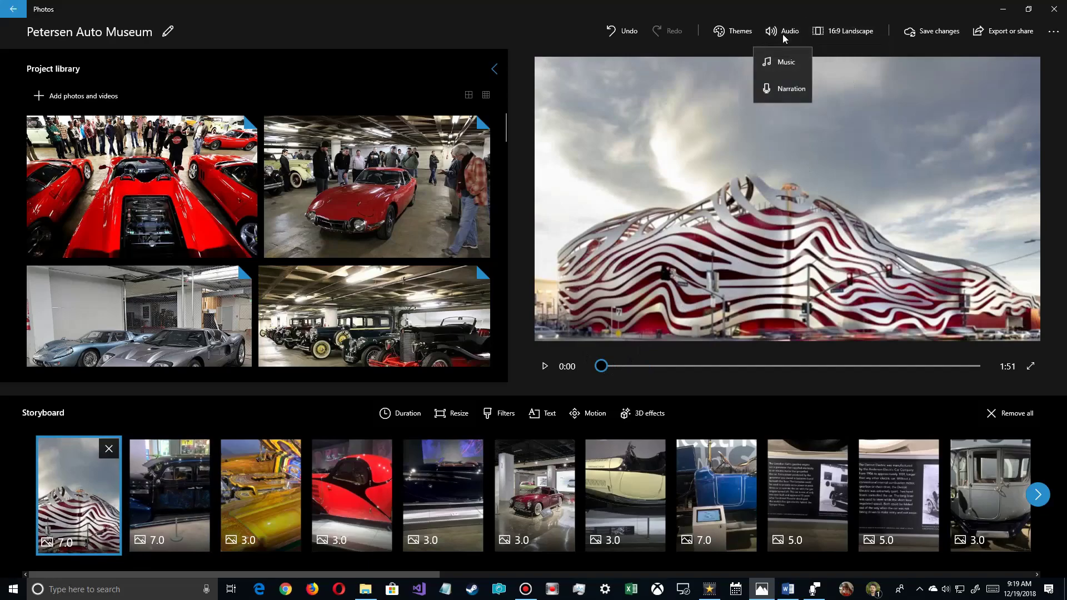
pyautogui.click(783, 87)
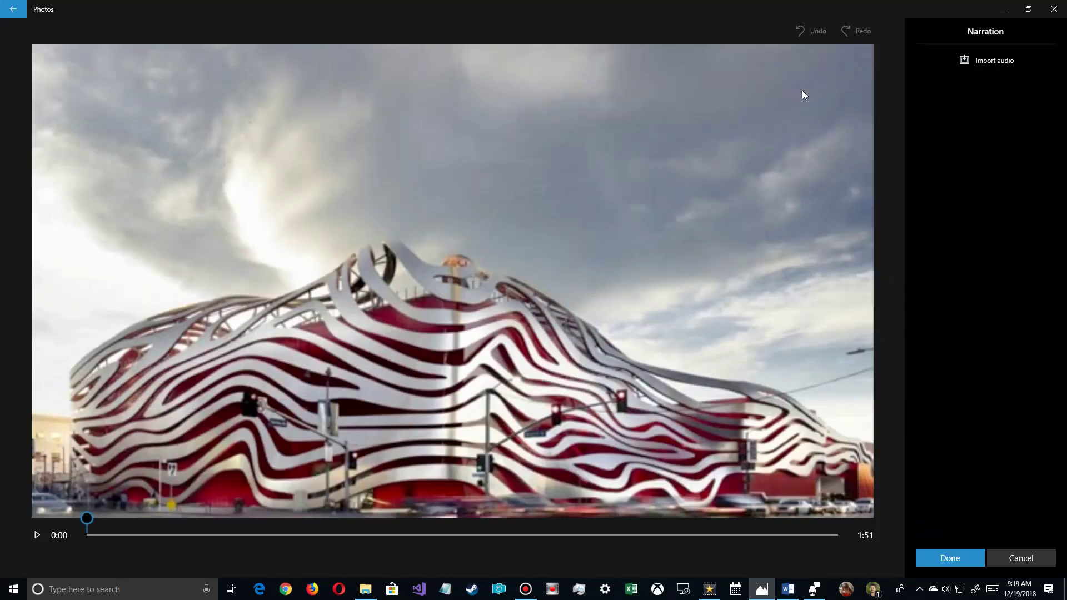
pyautogui.click(988, 62)
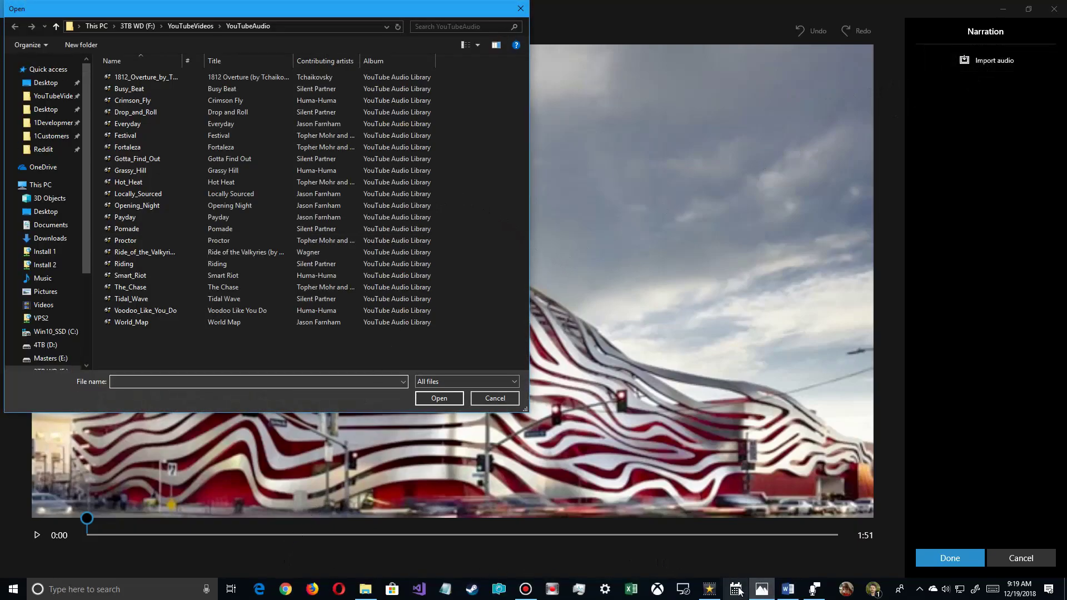
# - Import PetersonIntro1-1.m4a from Masters (E:) > Documents > Sound recordings
pyautogui.click(365, 589)
pyautogui.moveTo(302, 61); pyautogui.dragTo(475, 135)
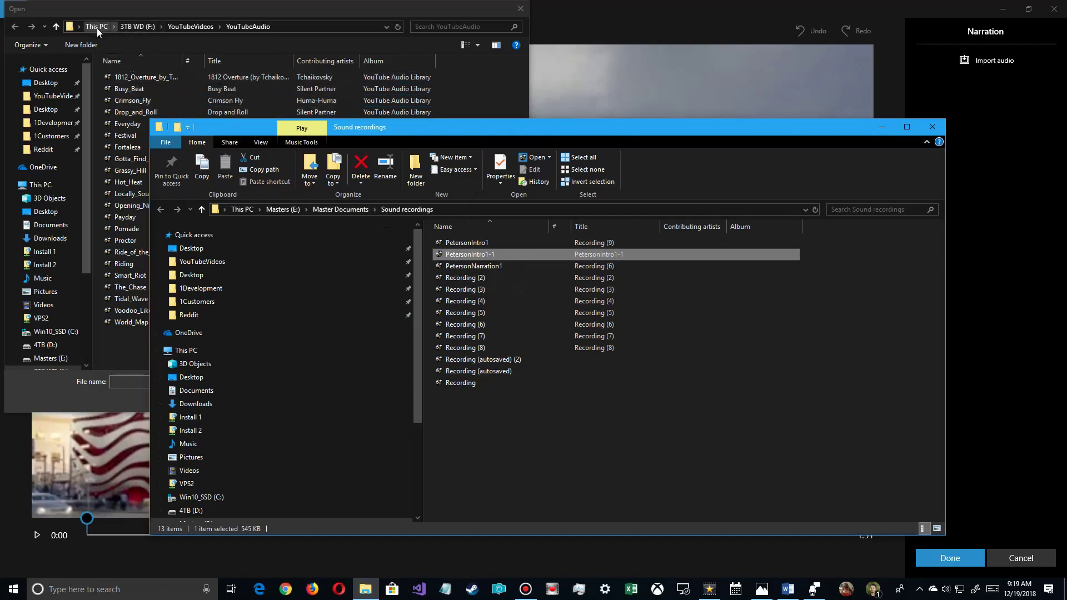
pyautogui.click(48, 358)
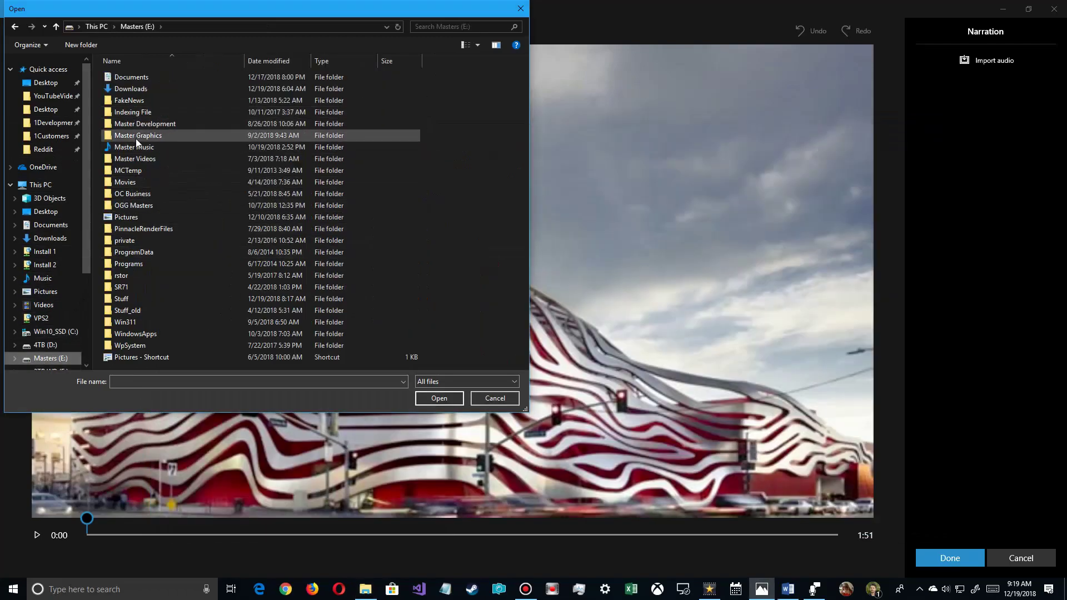
pyautogui.click(124, 79)
pyautogui.doubleClick(125, 79)
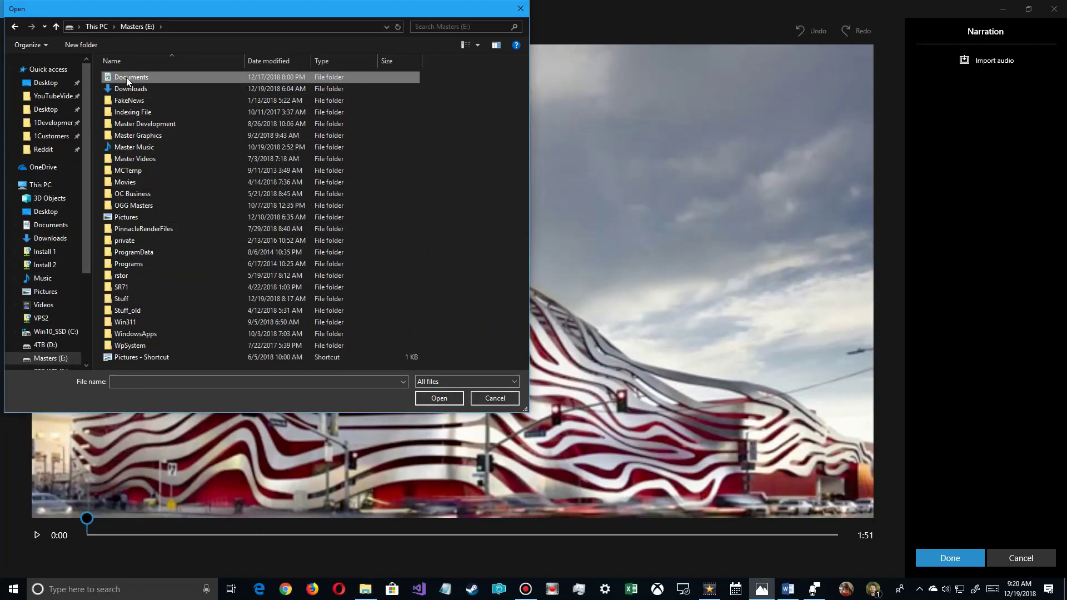
pyautogui.scroll(-20, 153, 275)
pyautogui.scroll(-5, 154, 275)
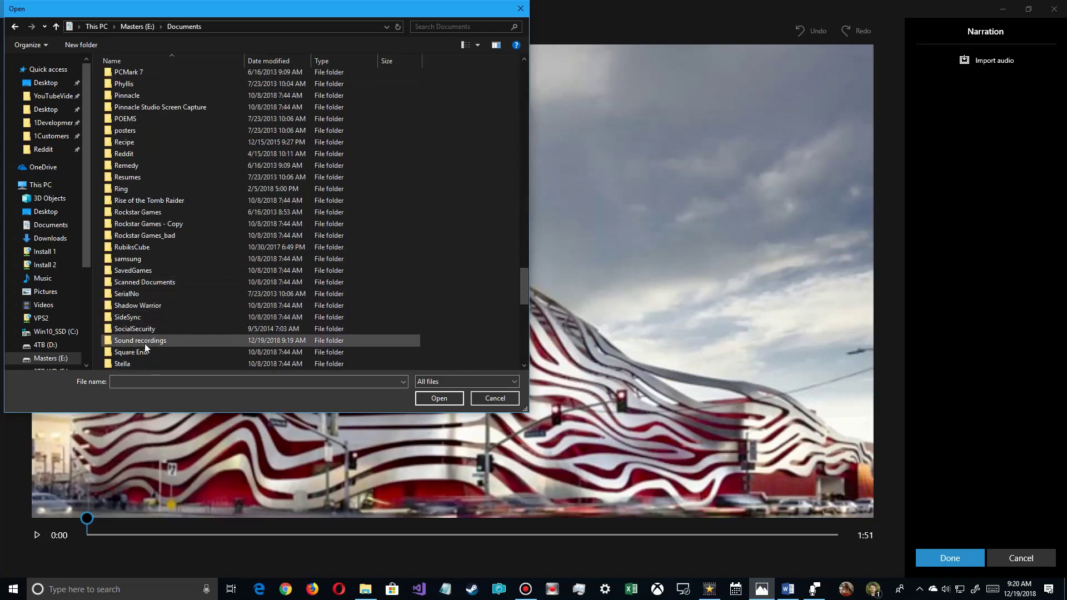
pyautogui.doubleClick(143, 342)
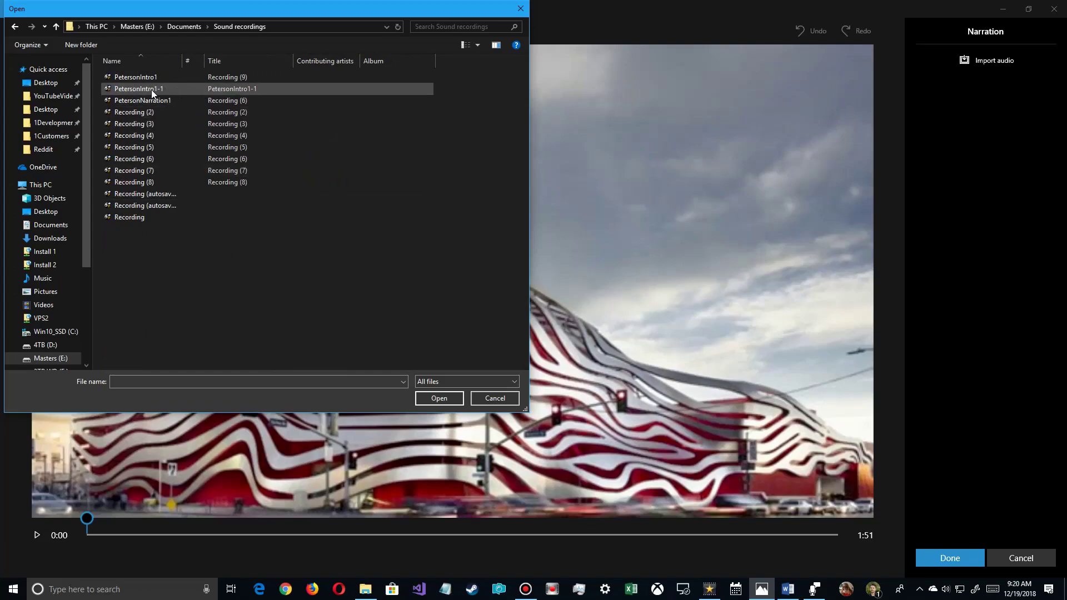
pyautogui.doubleClick(216, 87)
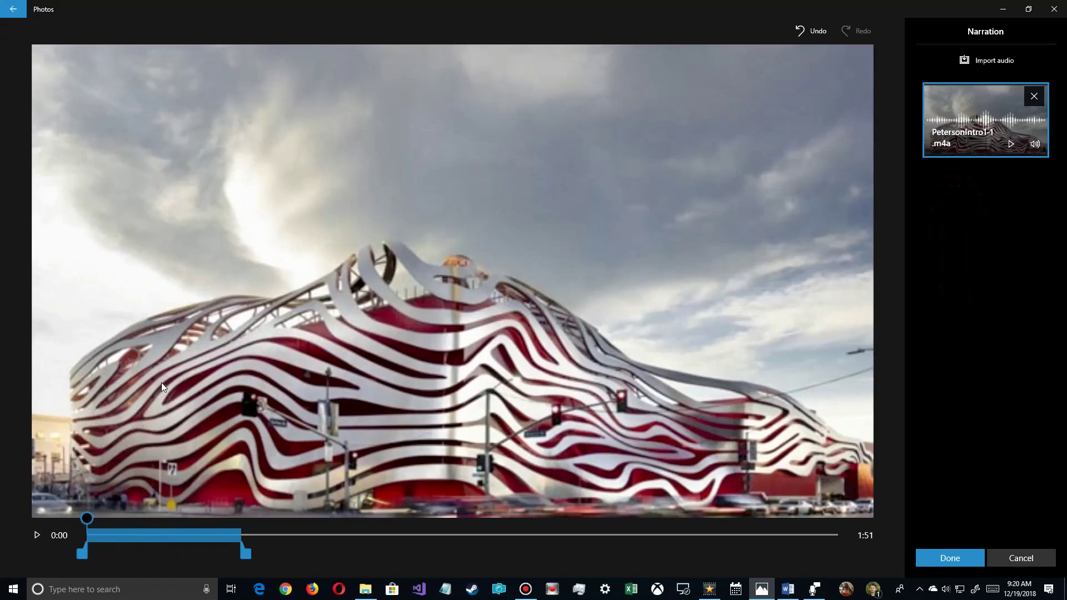
# - Move the PetersonIntro1-1 narration to start at 0:00 and preview its timing
pyautogui.click(36, 536)
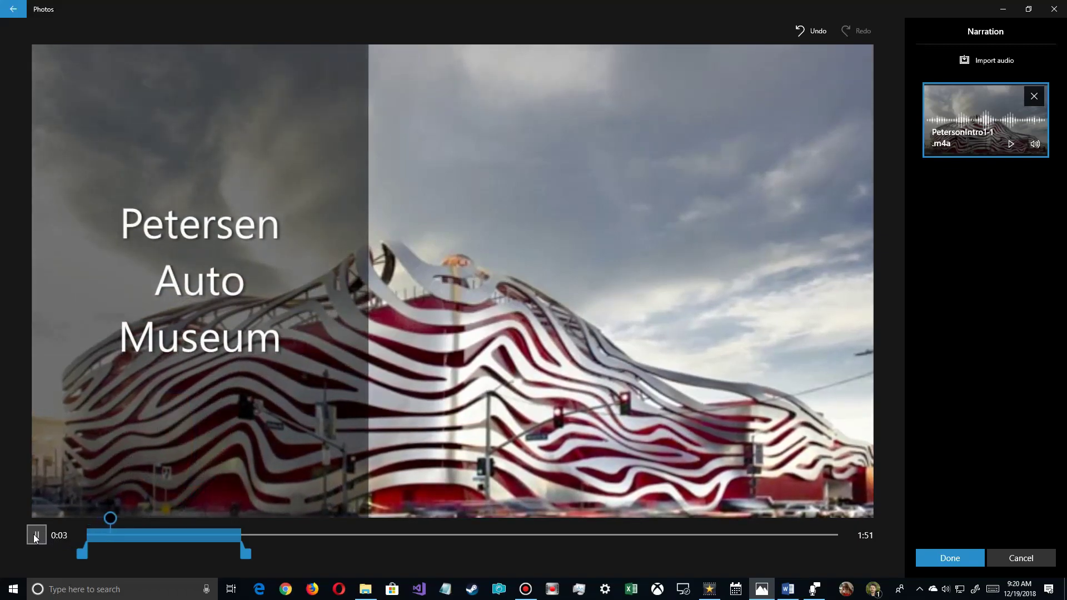
pyautogui.click(36, 535)
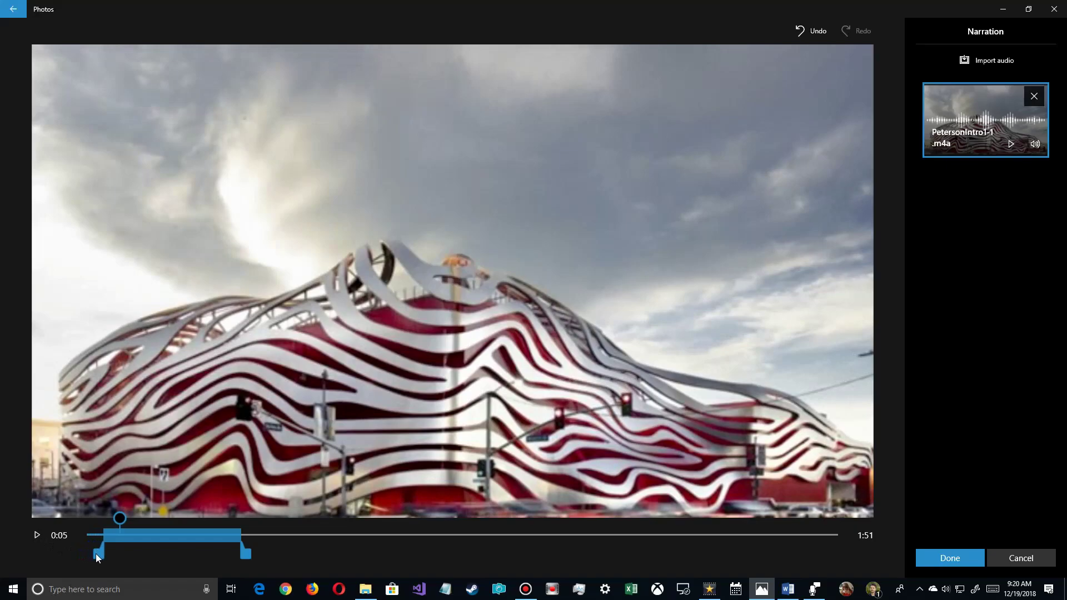
pyautogui.moveTo(101, 553); pyautogui.dragTo(104, 553)
pyautogui.moveTo(177, 538); pyautogui.dragTo(64, 538)
pyautogui.click(37, 535)
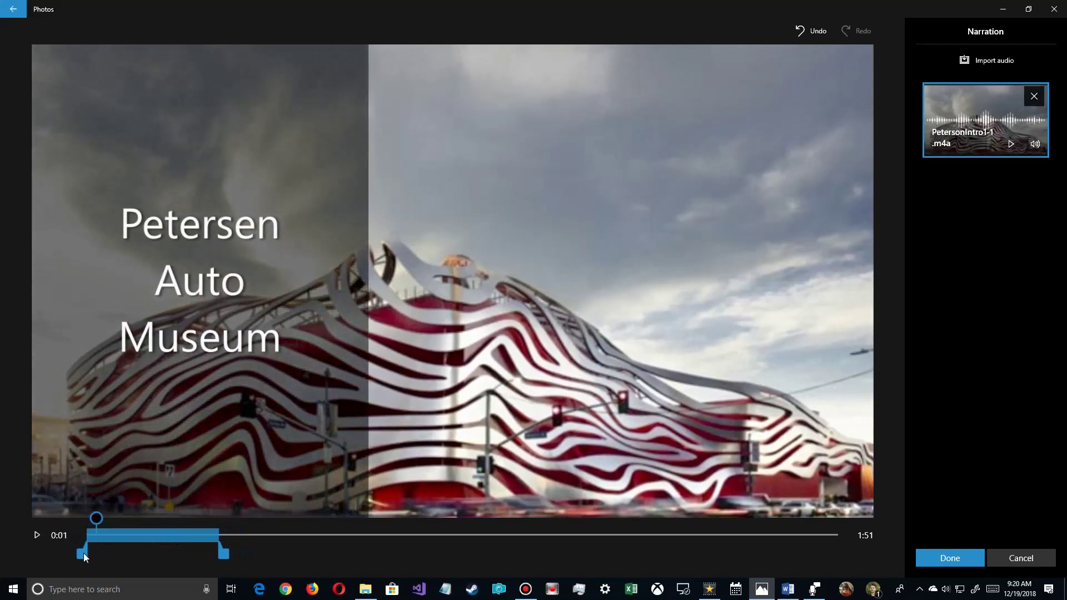
pyautogui.moveTo(129, 539); pyautogui.dragTo(57, 538)
pyautogui.click(38, 535)
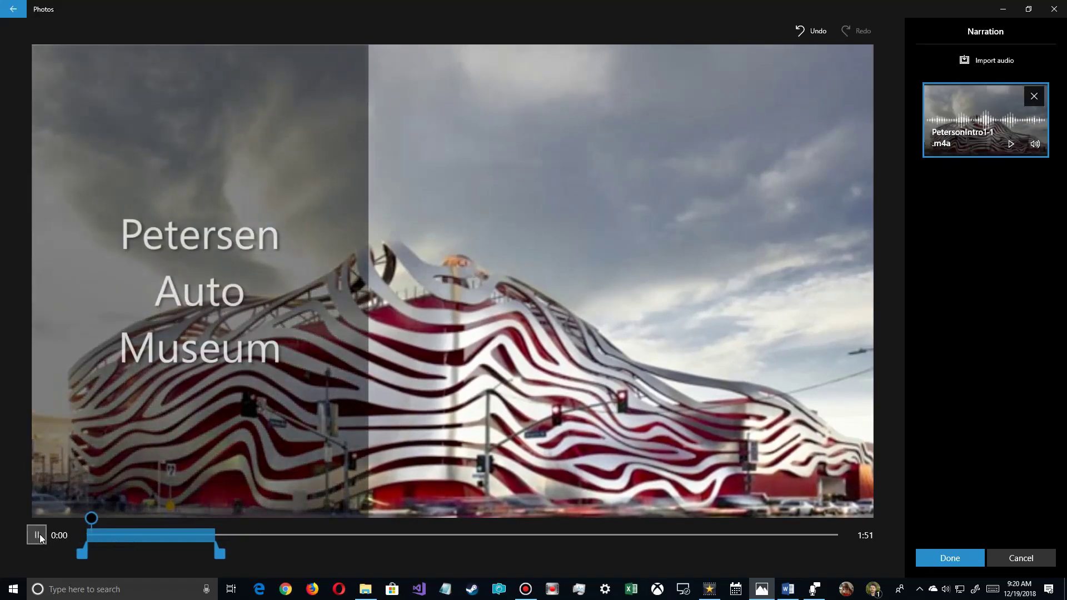
# - Check playback from the six-second mark and apply the roughly nine-second narration
pyautogui.click(129, 526)
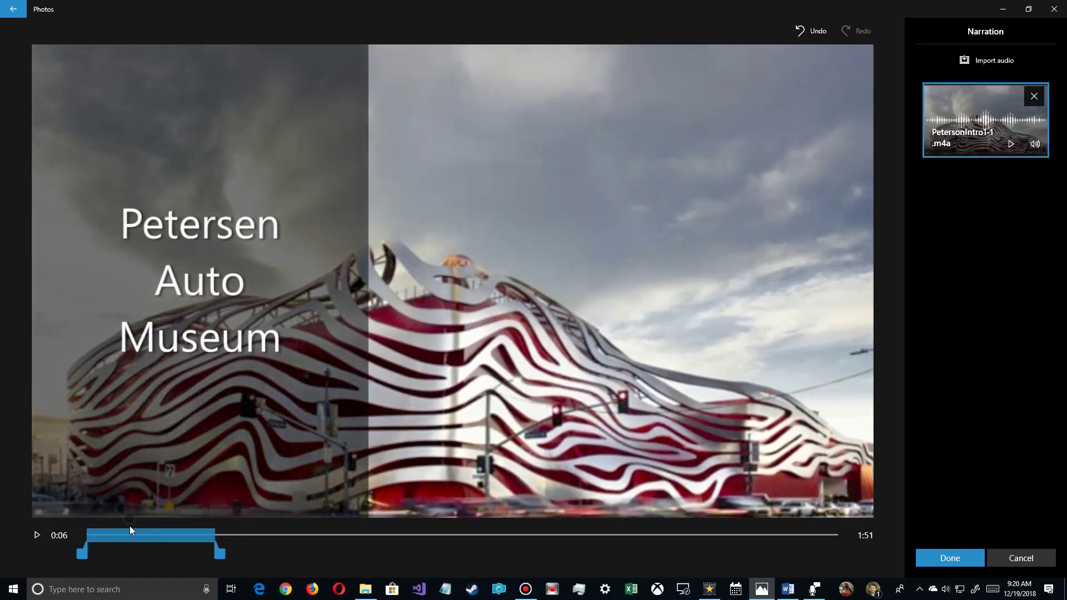
pyautogui.click(40, 533)
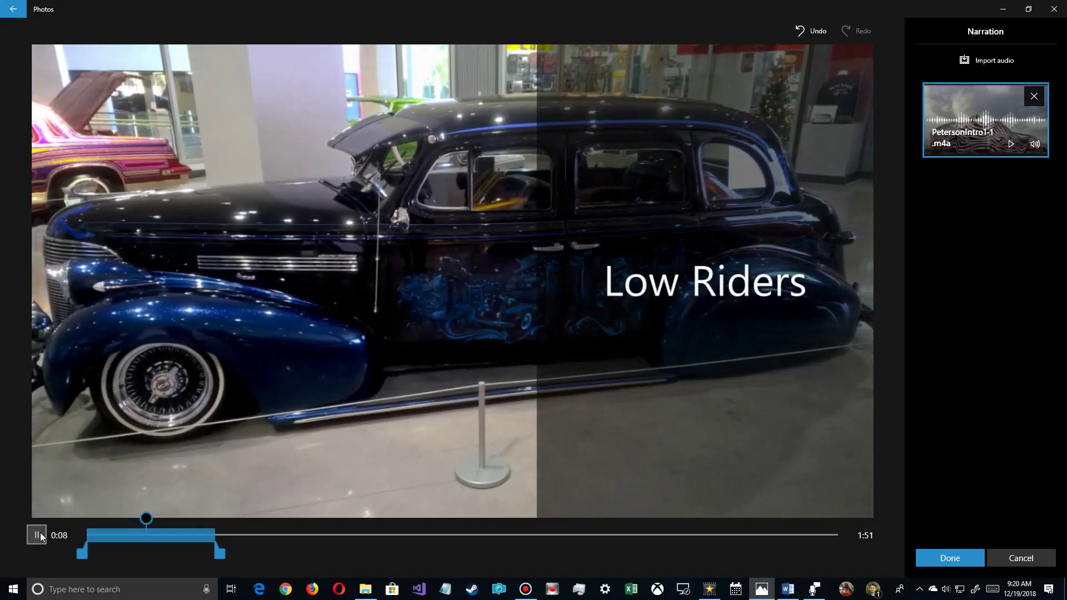
pyautogui.press('space')
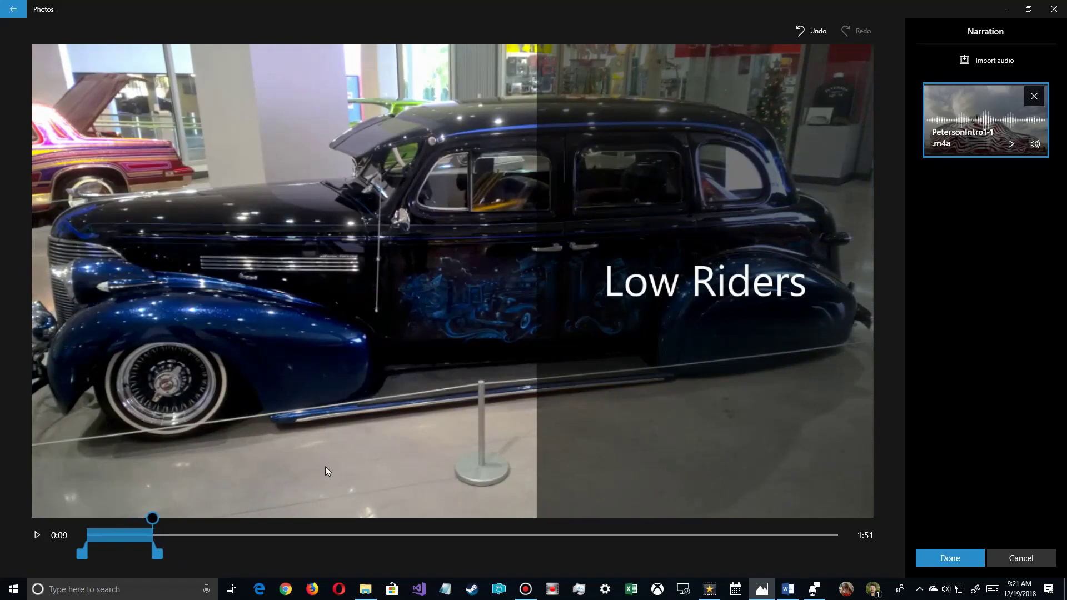
pyautogui.click(951, 559)
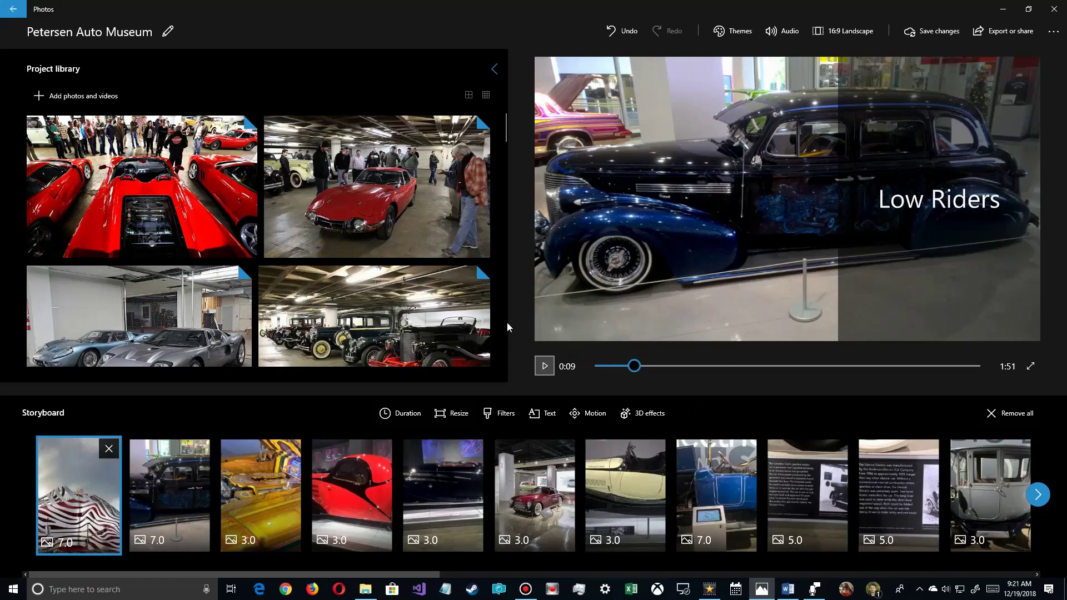
# - Record a 20-second narration in Voice Recorder while the Photos slideshow plays
pyautogui.click(820, 594)
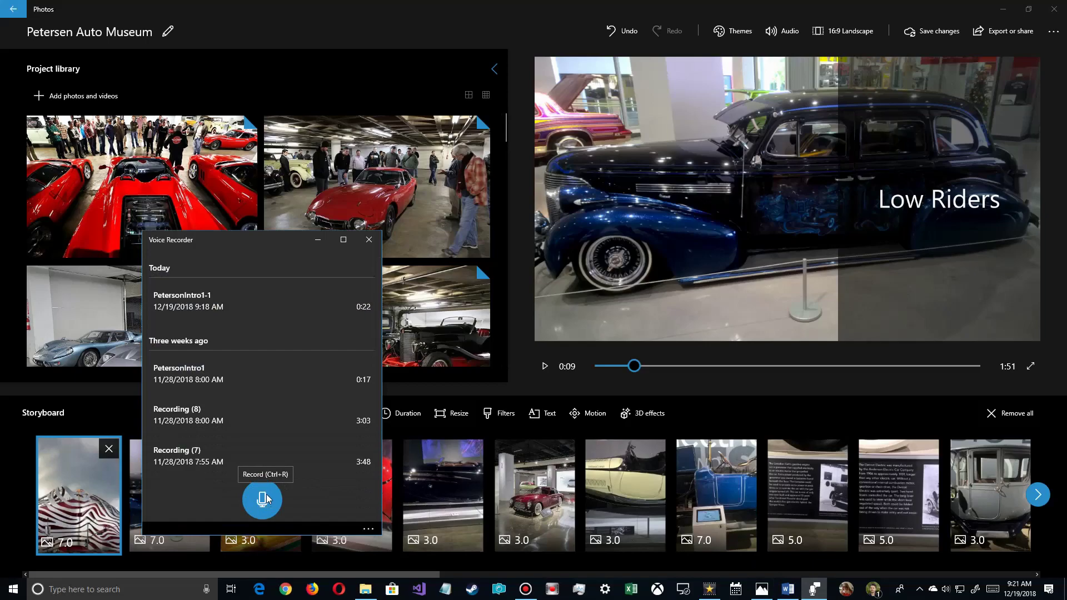
pyautogui.click(264, 499)
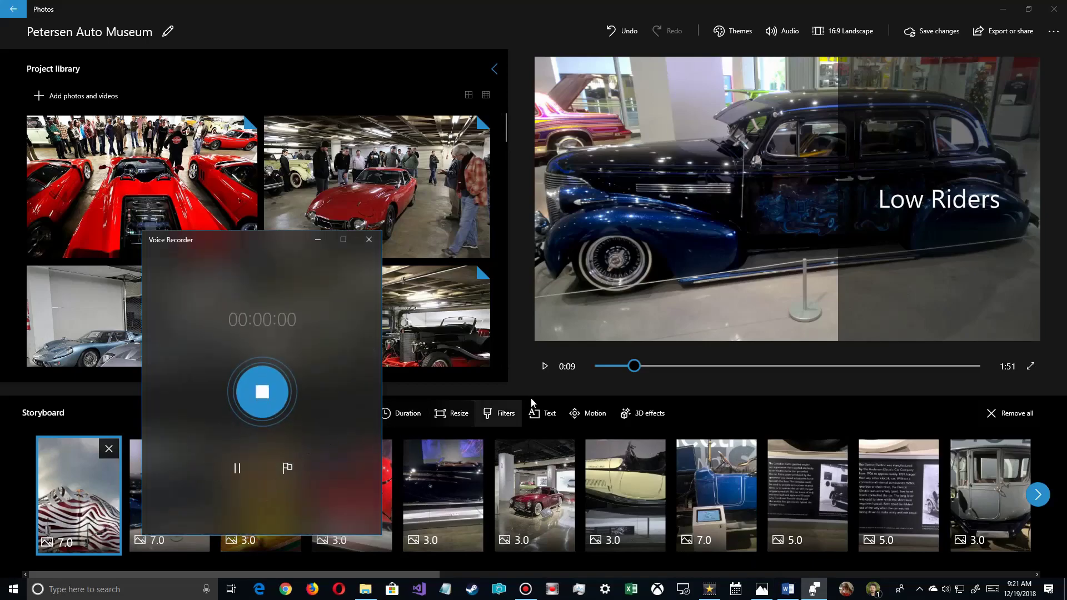
pyautogui.click(545, 369)
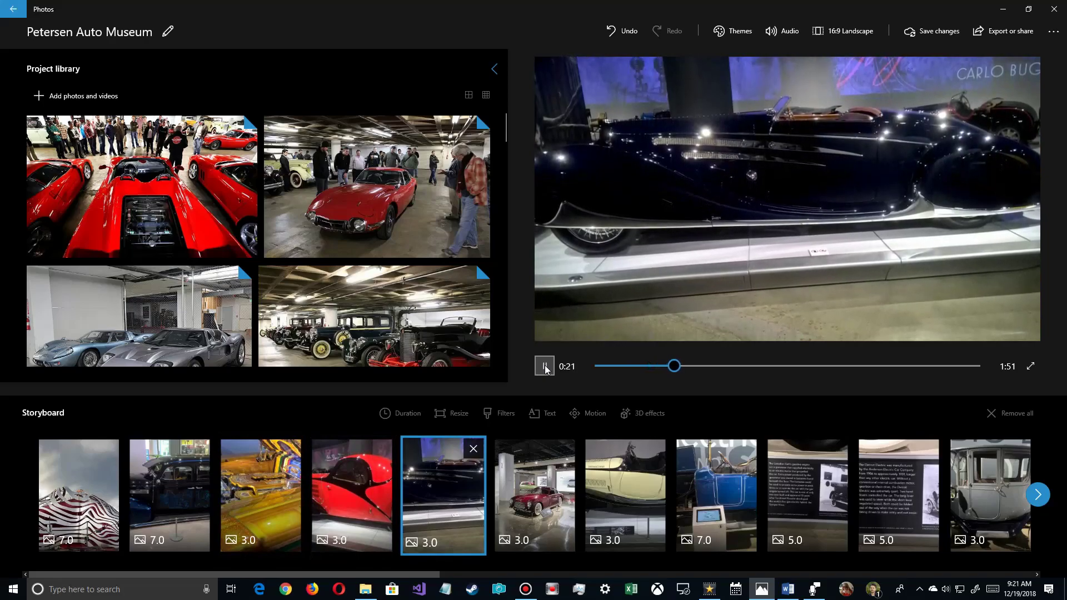
pyautogui.click(544, 367)
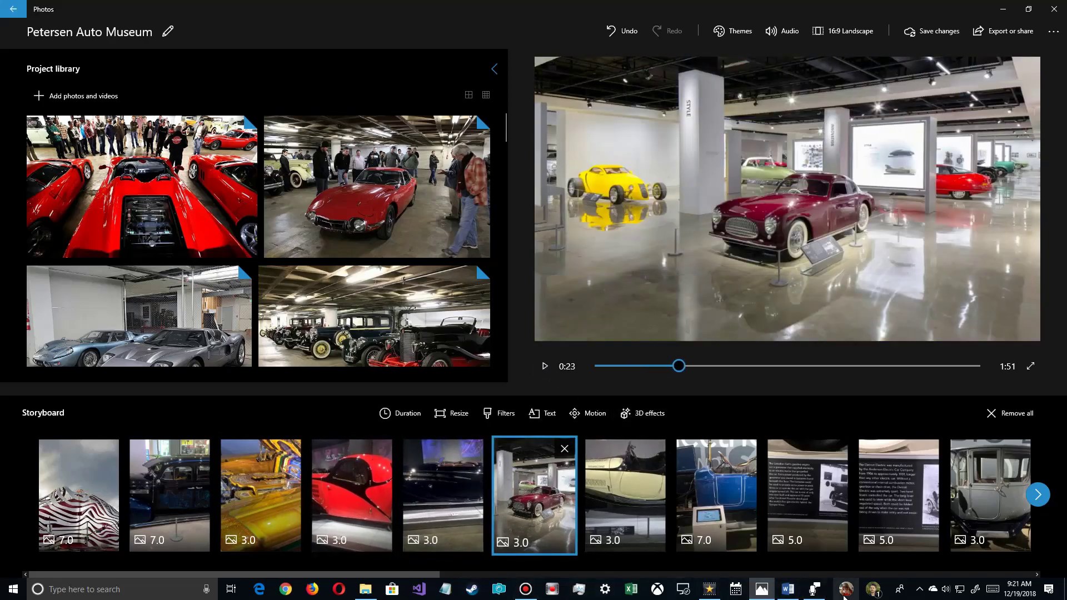
pyautogui.click(818, 594)
pyautogui.click(248, 386)
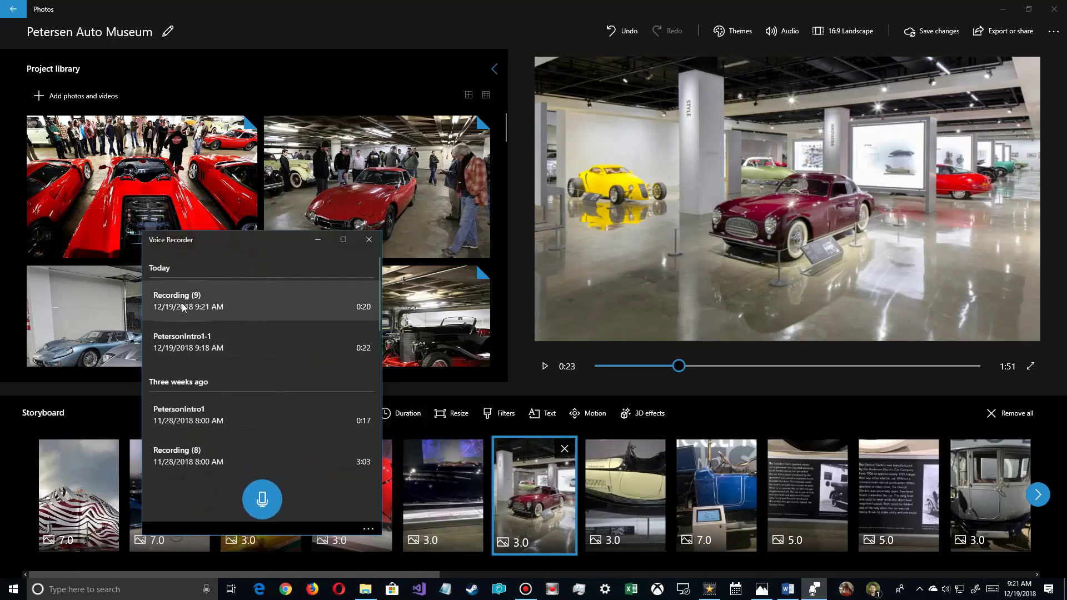
# - Rename Recording (9) to Peterson1-2, check it in Sound recordings, and return to Photos
pyautogui.rightClick(182, 307)
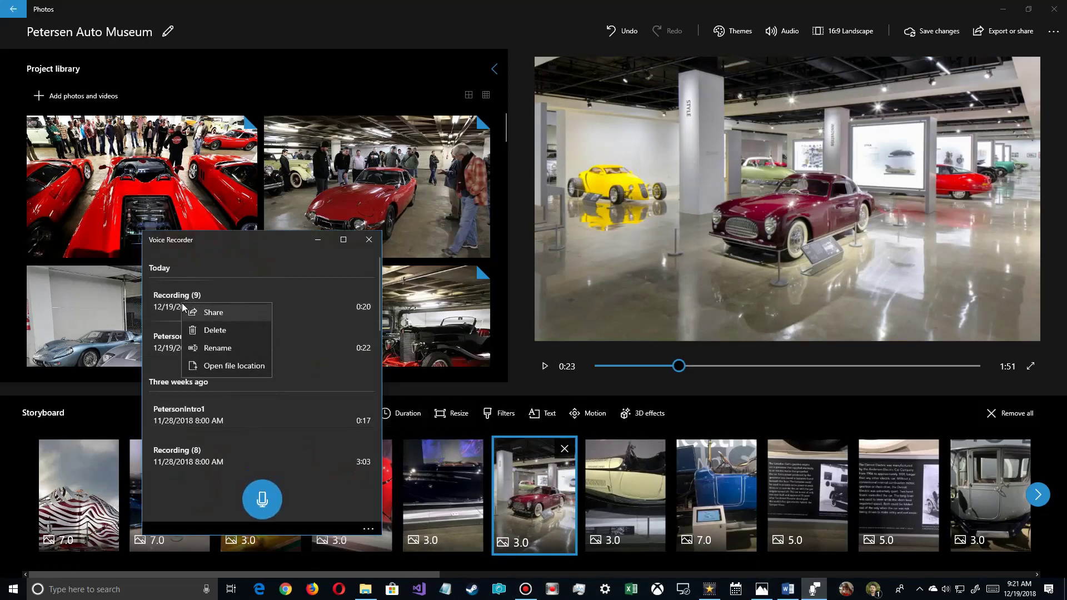
pyautogui.click(217, 349)
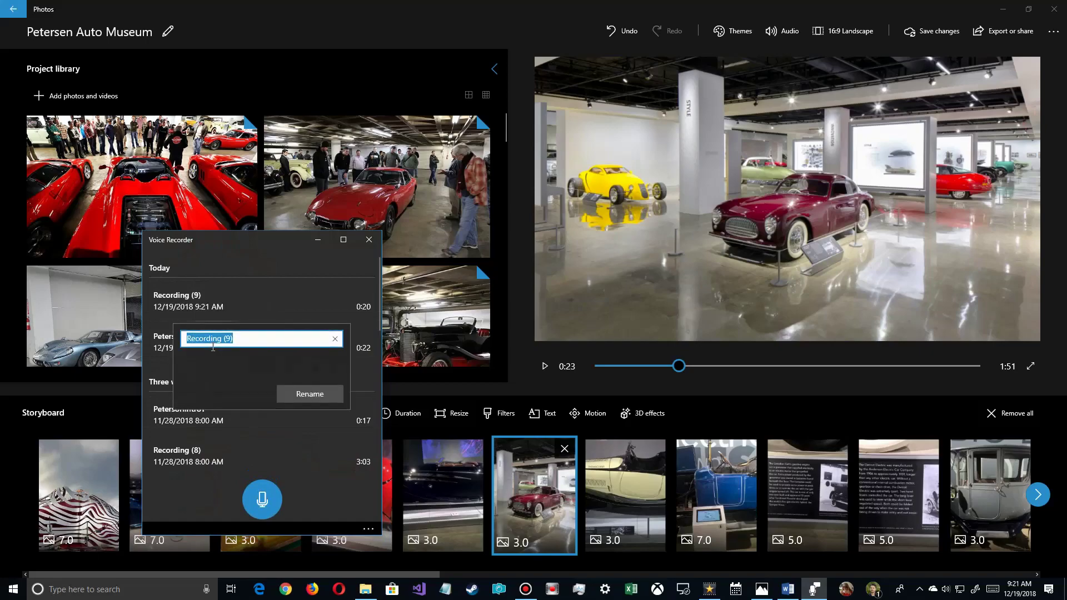
pyautogui.write('pe')
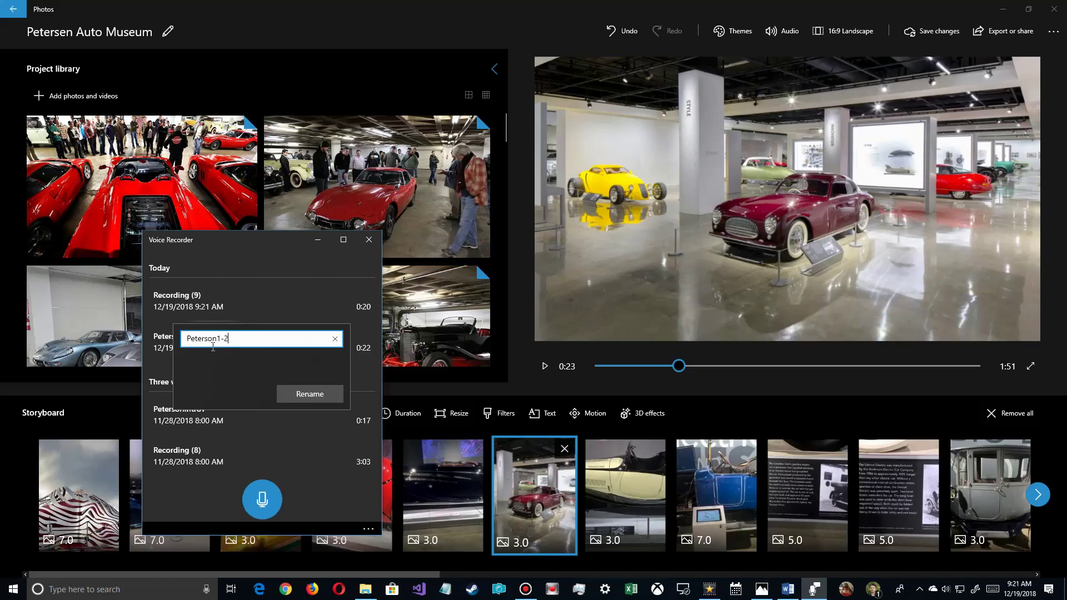
pyautogui.press('Return')
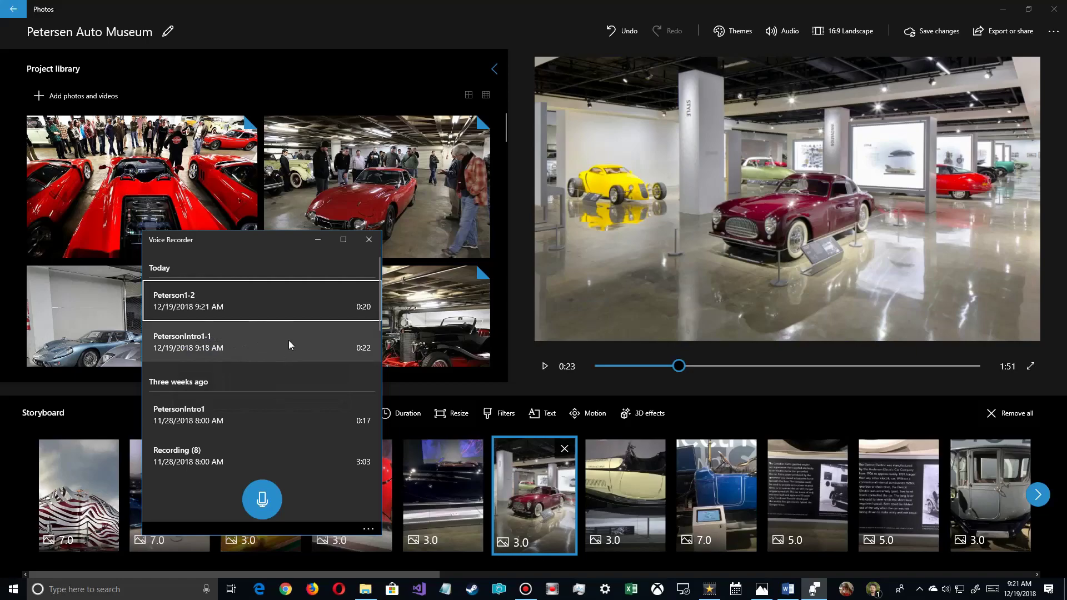
pyautogui.click(365, 589)
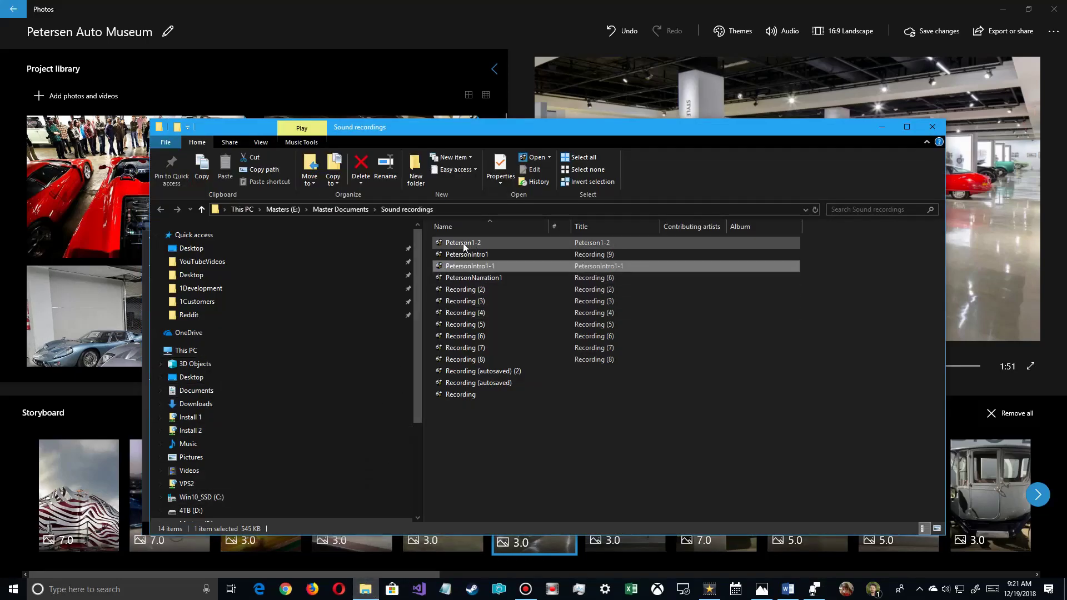
pyautogui.click(976, 377)
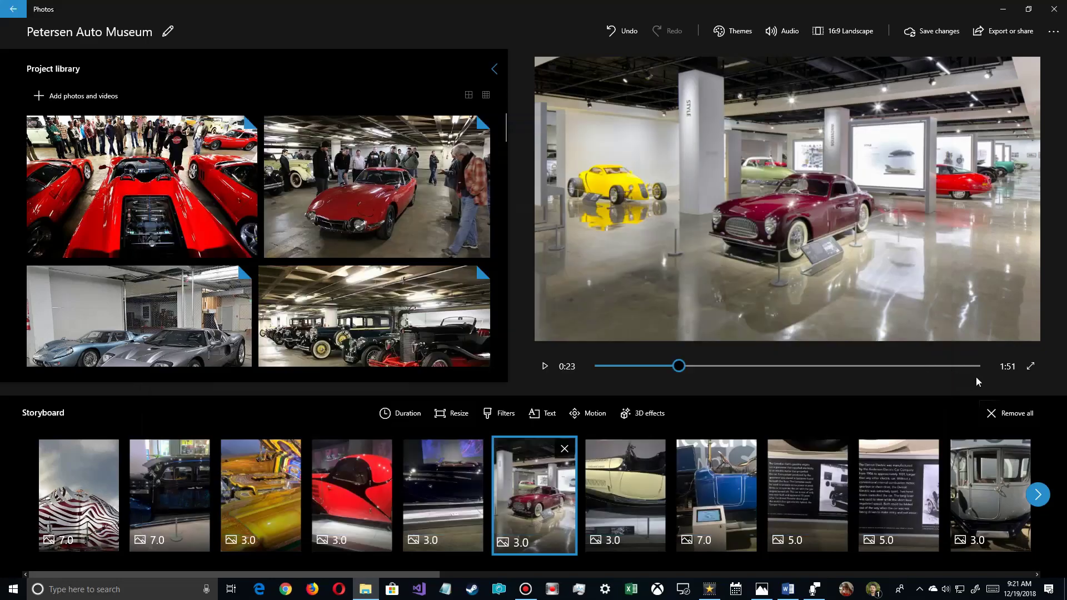
# - Import Peterson1-2.m4a through Audio > Narration as a second narration clip after PetersonIntro1-1
pyautogui.click(794, 32)
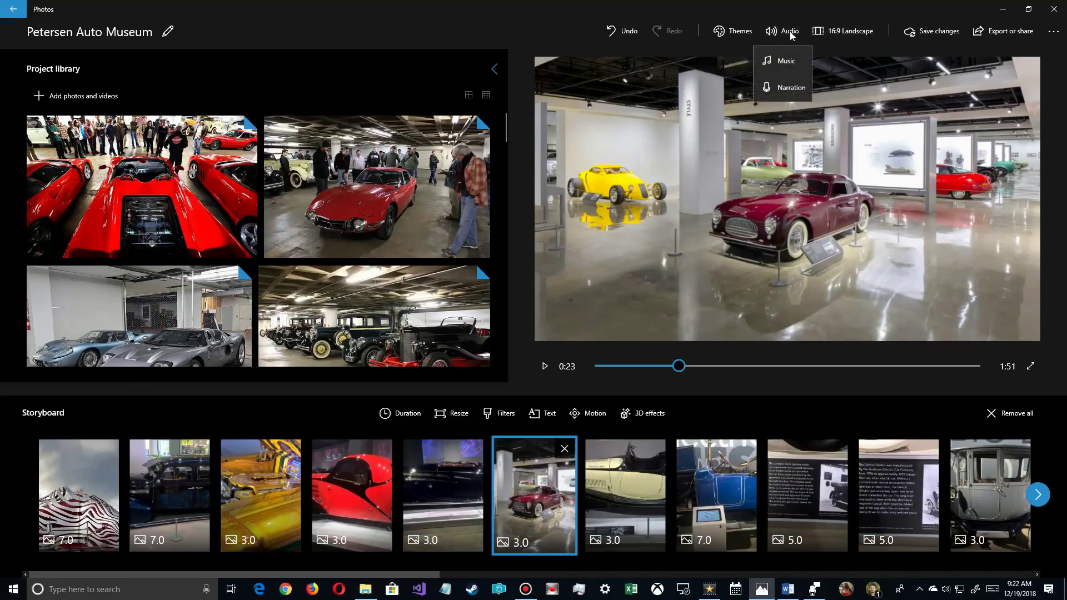
pyautogui.click(785, 90)
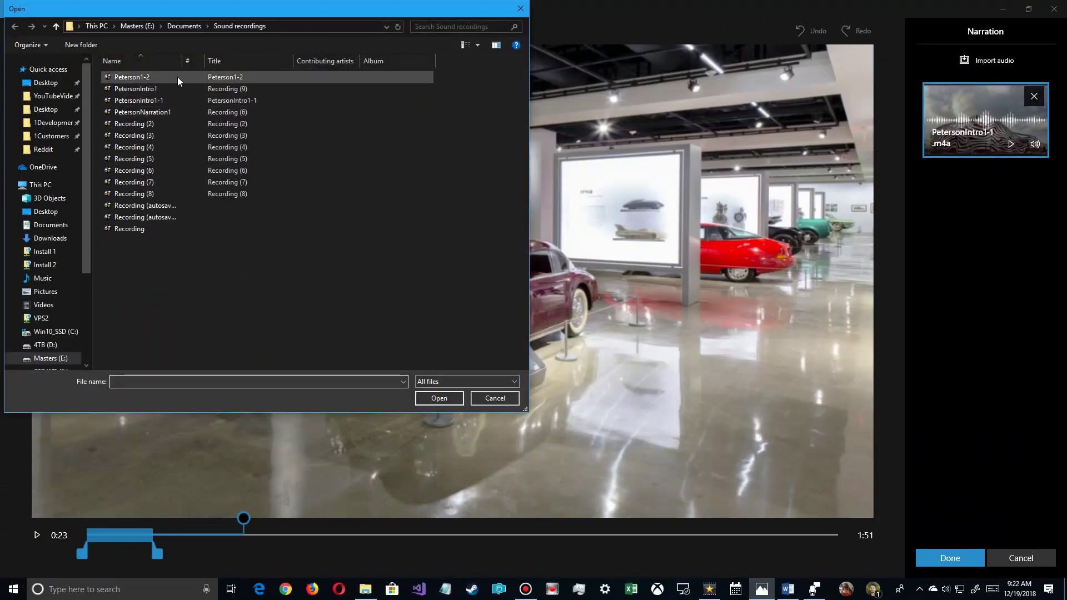
pyautogui.doubleClick(151, 78)
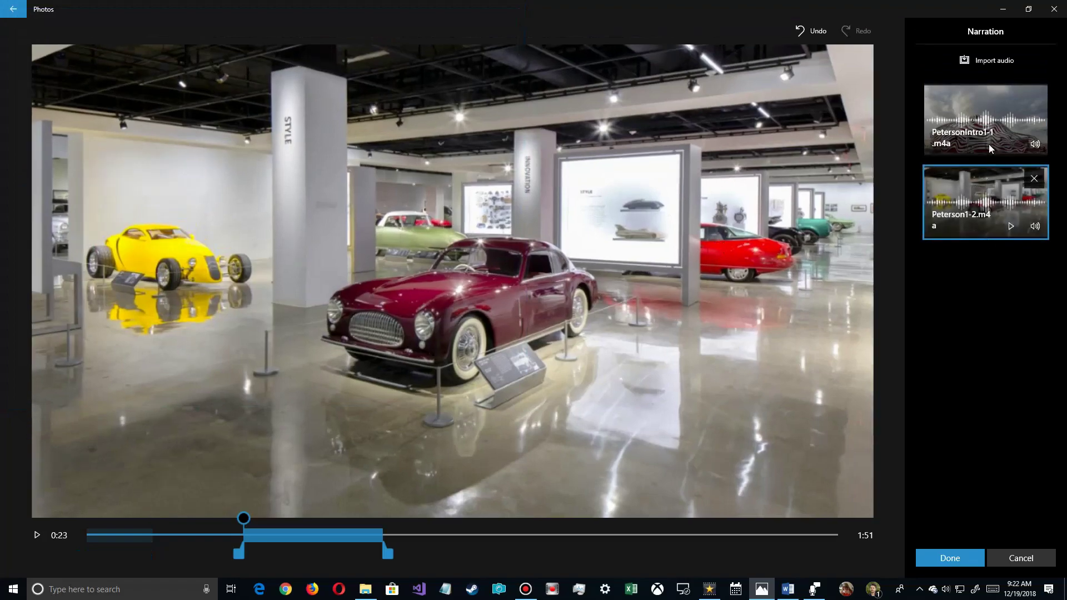
pyautogui.moveTo(1006, 143)
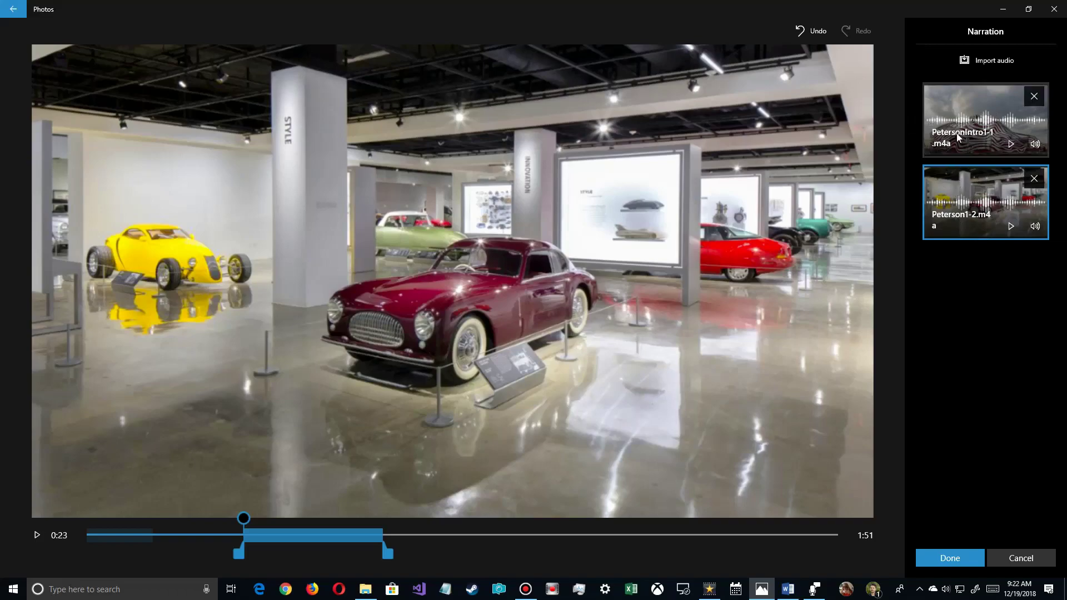
# - Slide the Peterson1-2 narration left so it starts right after PetersonIntro1-1
pyautogui.moveTo(284, 531); pyautogui.dragTo(194, 538)
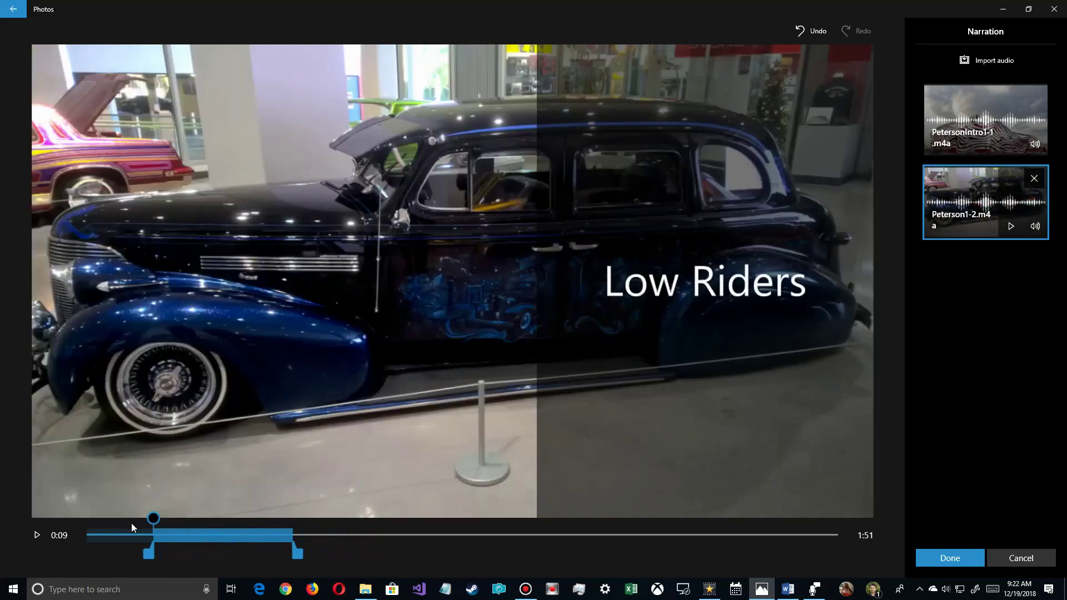
pyautogui.click(126, 531)
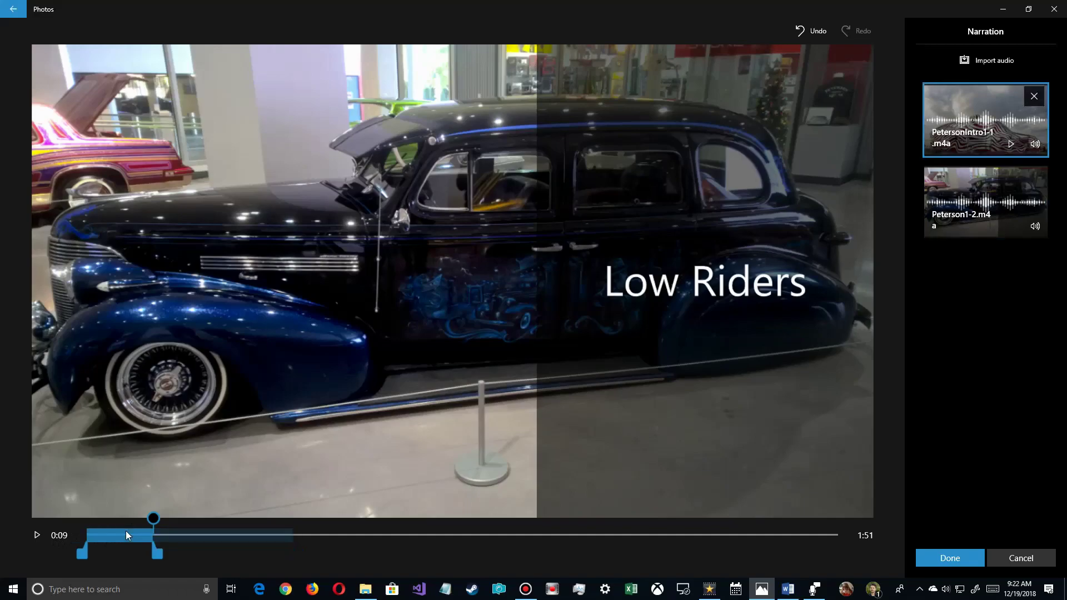
pyautogui.click(199, 535)
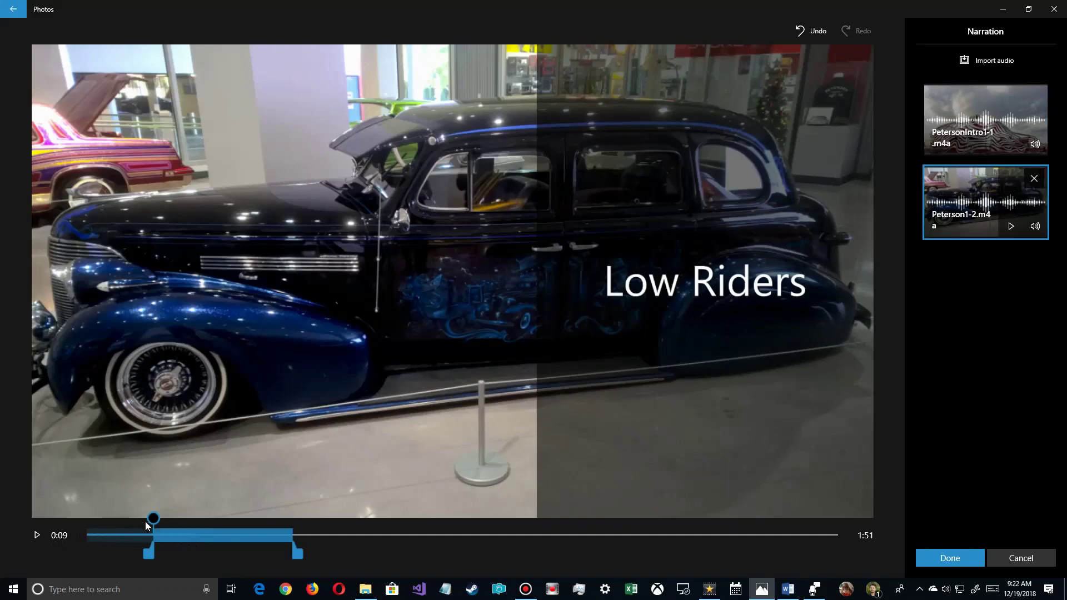
# - Preview from 0:06, adjust Peterson1-2's trim, and nudge Grassy_Hill.mp3 slightly earlier
pyautogui.moveTo(155, 524); pyautogui.dragTo(130, 518)
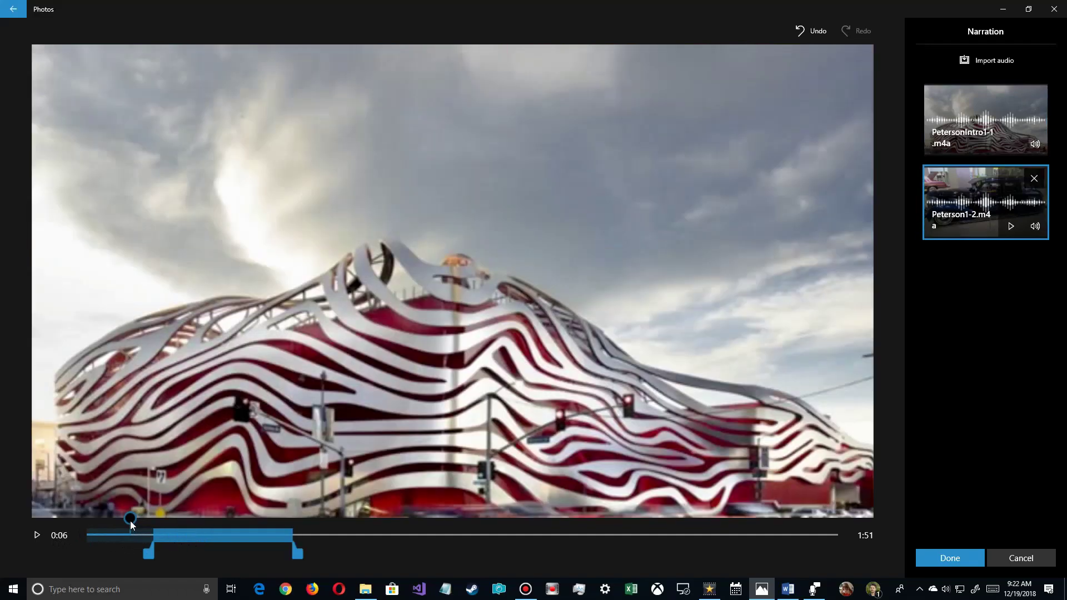
pyautogui.click(36, 535)
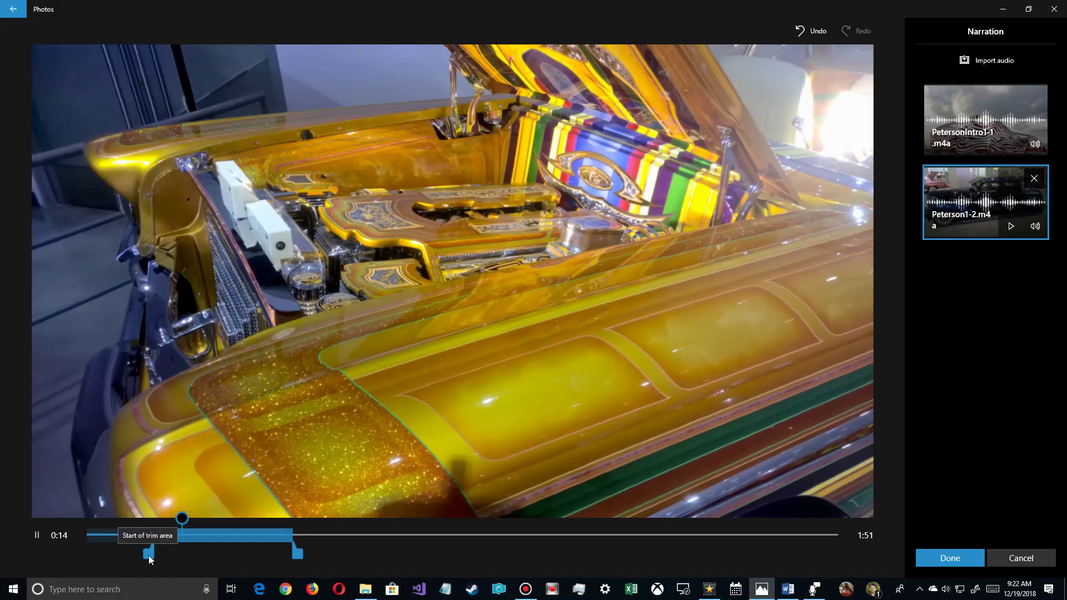
pyautogui.moveTo(148, 555); pyautogui.dragTo(192, 539)
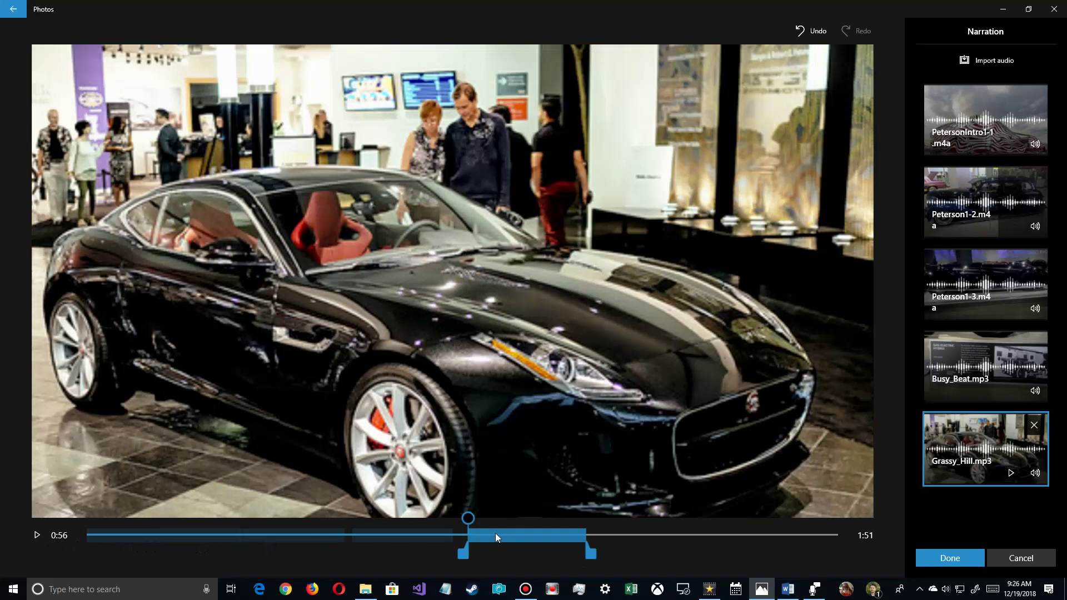
pyautogui.moveTo(495, 533); pyautogui.dragTo(488, 535)
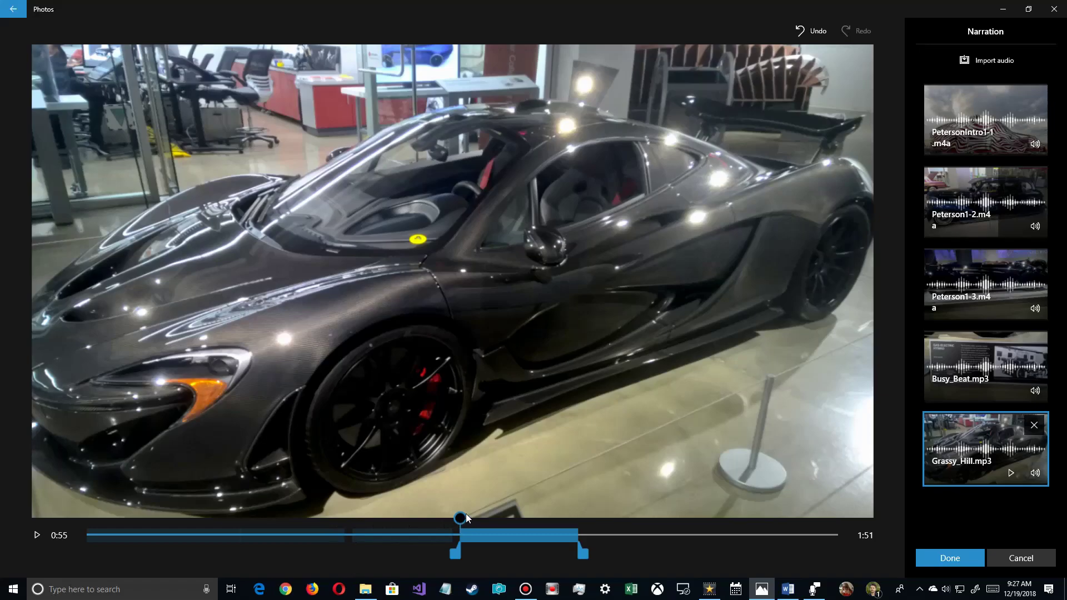
# - Select Busy_Beat.mp3 and preview the audio from 0:35, pausing at 0:44
pyautogui.moveTo(460, 520); pyautogui.dragTo(330, 519)
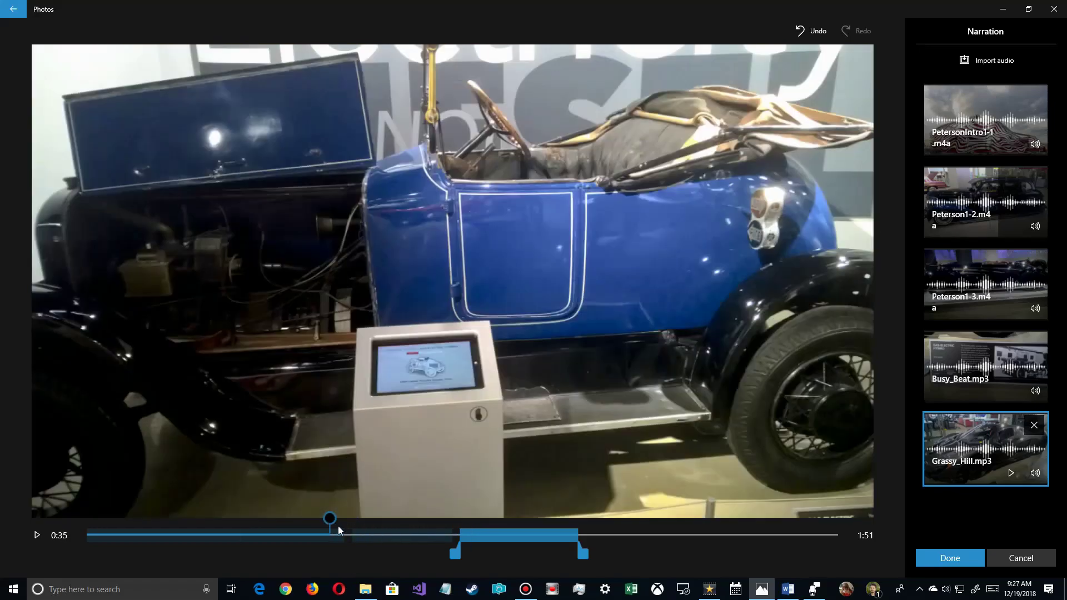
pyautogui.click(371, 539)
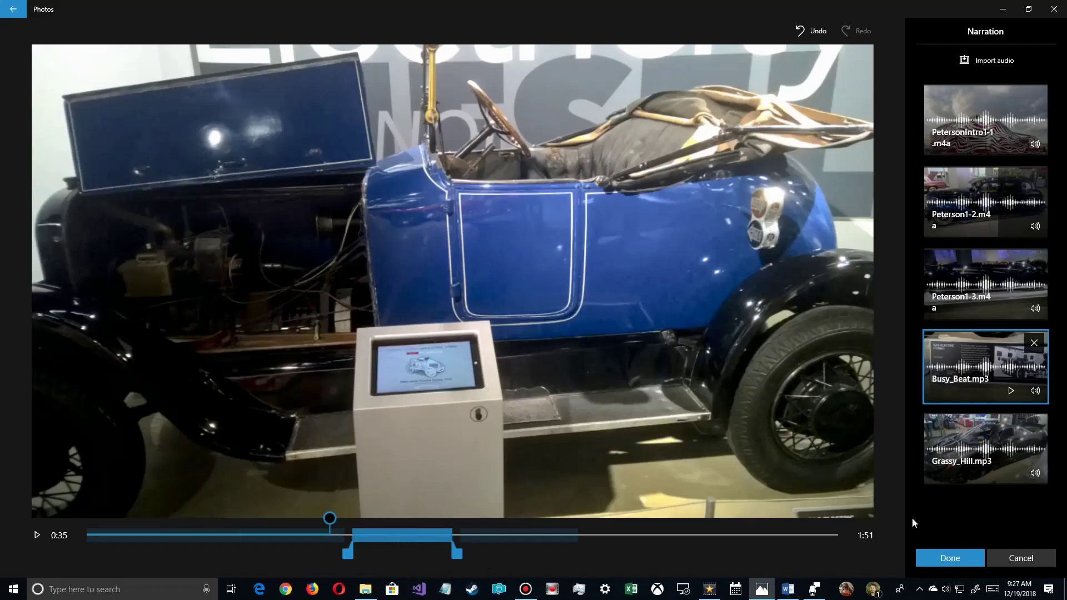
pyautogui.click(35, 536)
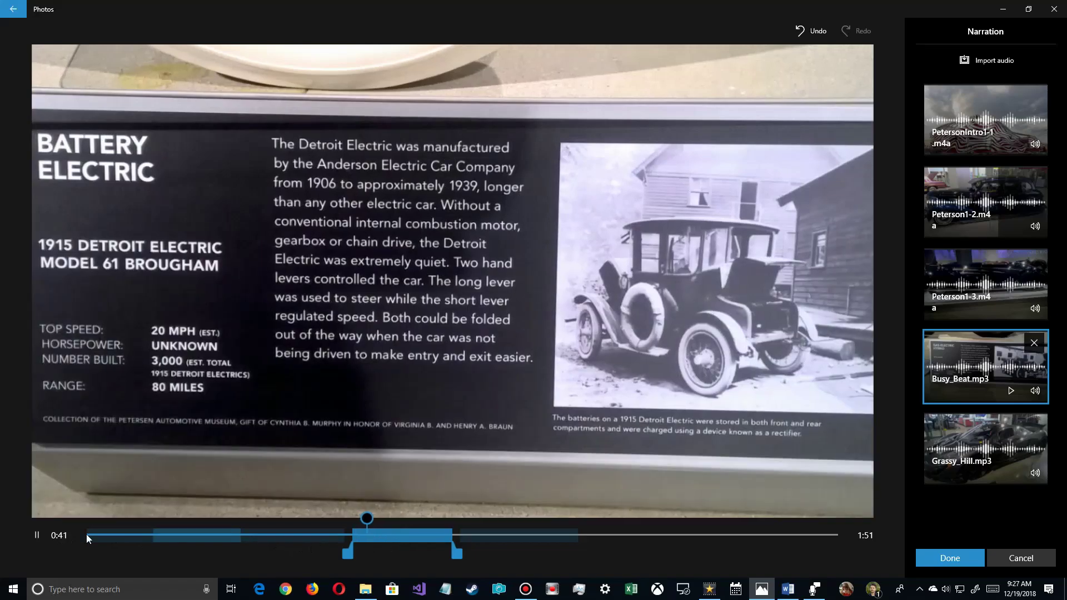
pyautogui.click(37, 535)
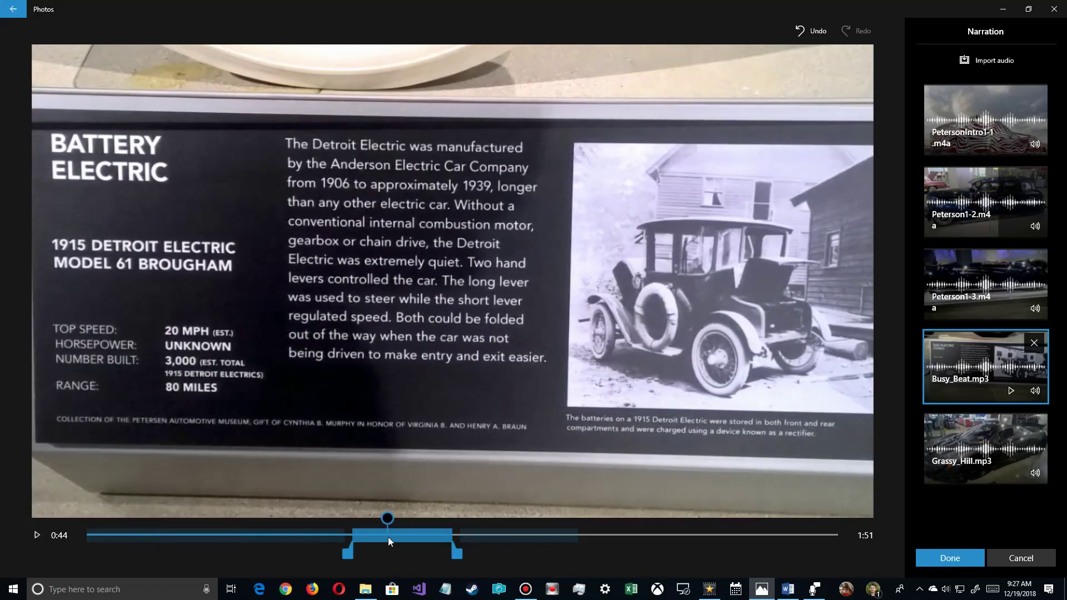
# - Lower Busy_Beat.mp3's volume to 41, then select Grassy_Hill.mp3's volume control
pyautogui.moveTo(982, 457)
pyautogui.click(1041, 393)
pyautogui.moveTo(1018, 391); pyautogui.dragTo(961, 394)
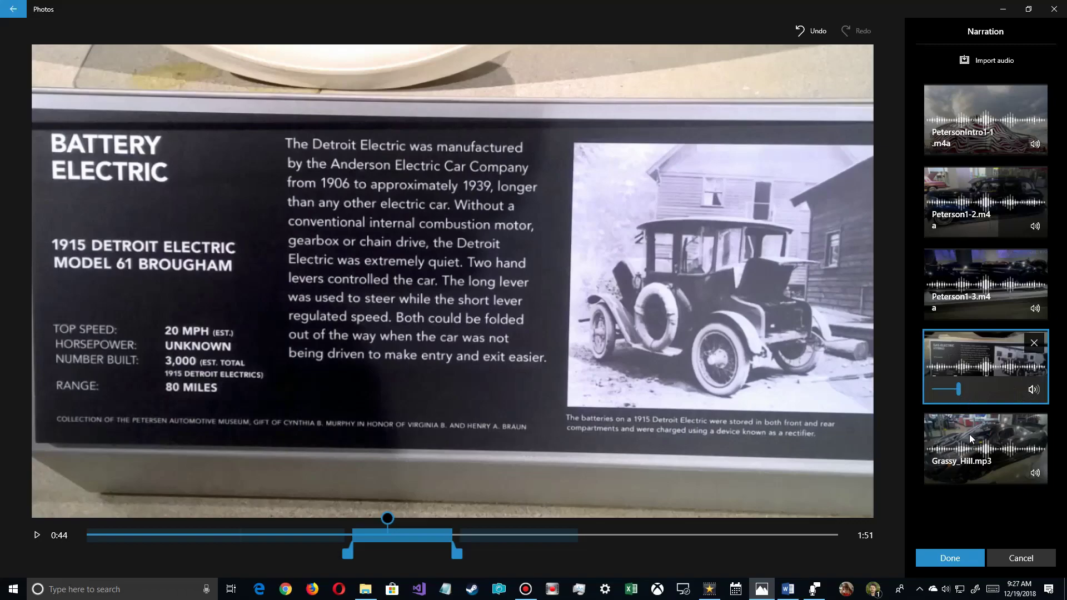
pyautogui.click(1036, 472)
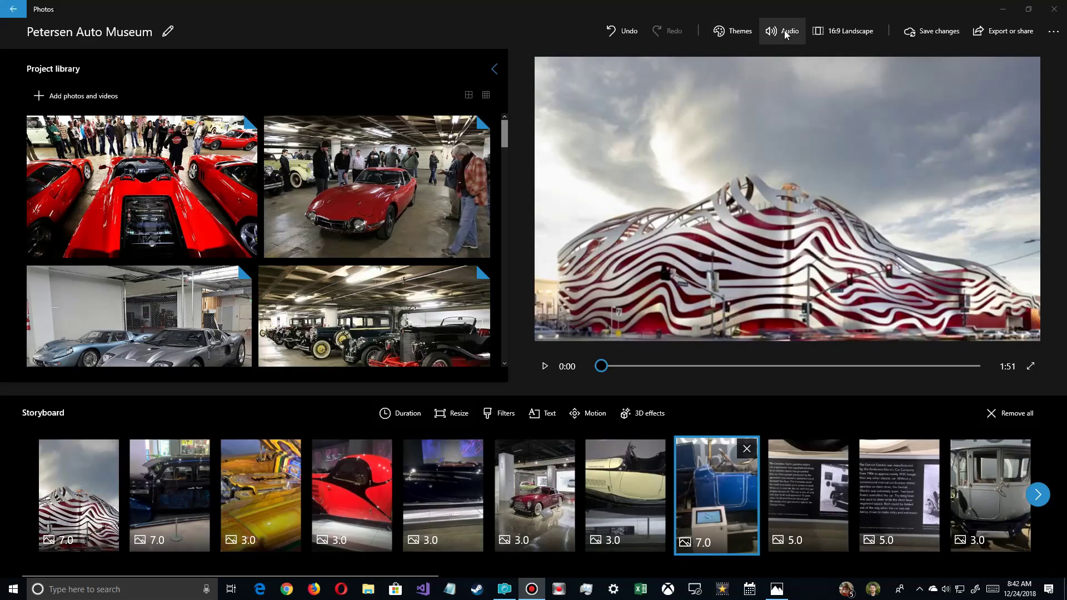
pyautogui.click(785, 31)
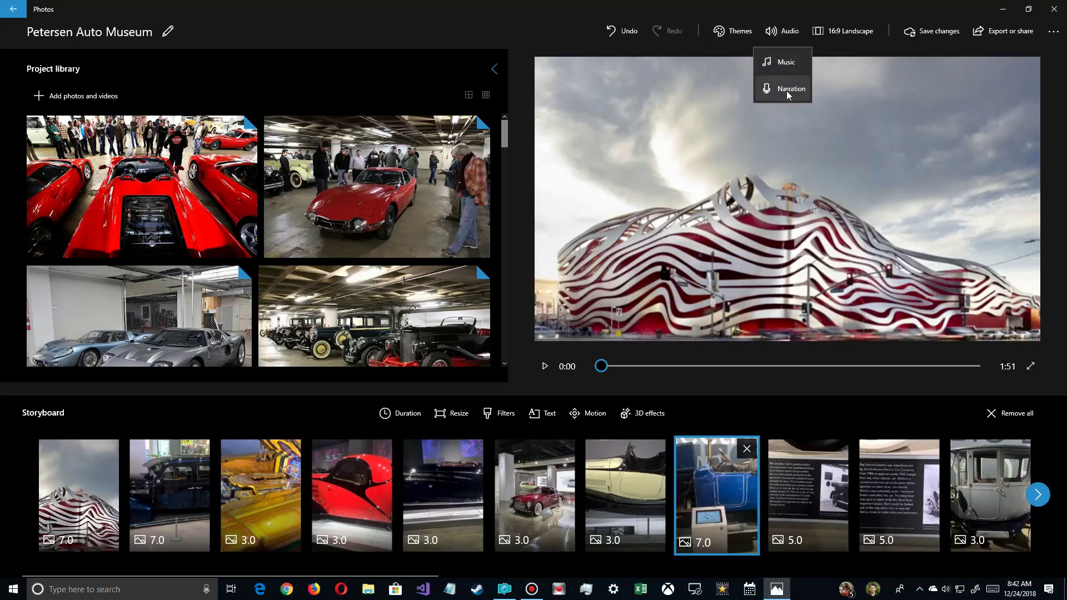
pyautogui.click(786, 65)
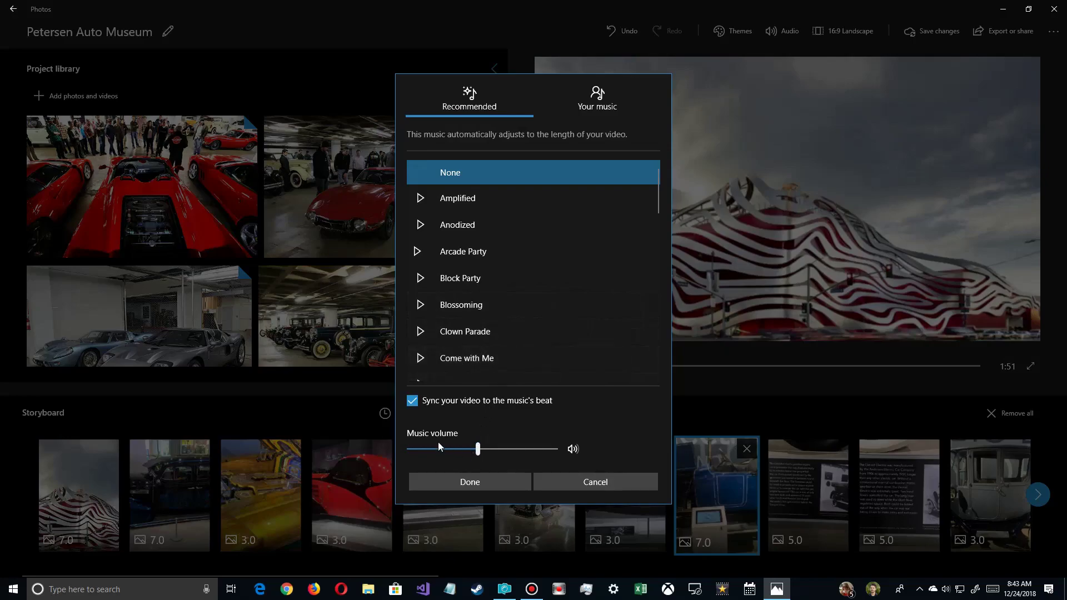
pyautogui.moveTo(478, 451); pyautogui.dragTo(420, 450)
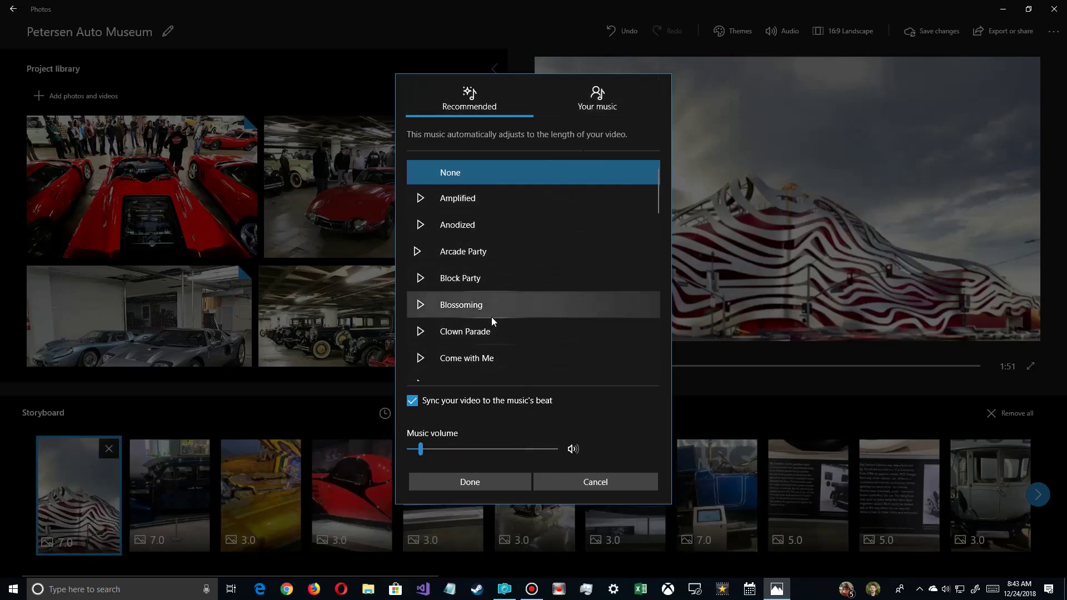
pyautogui.click(581, 486)
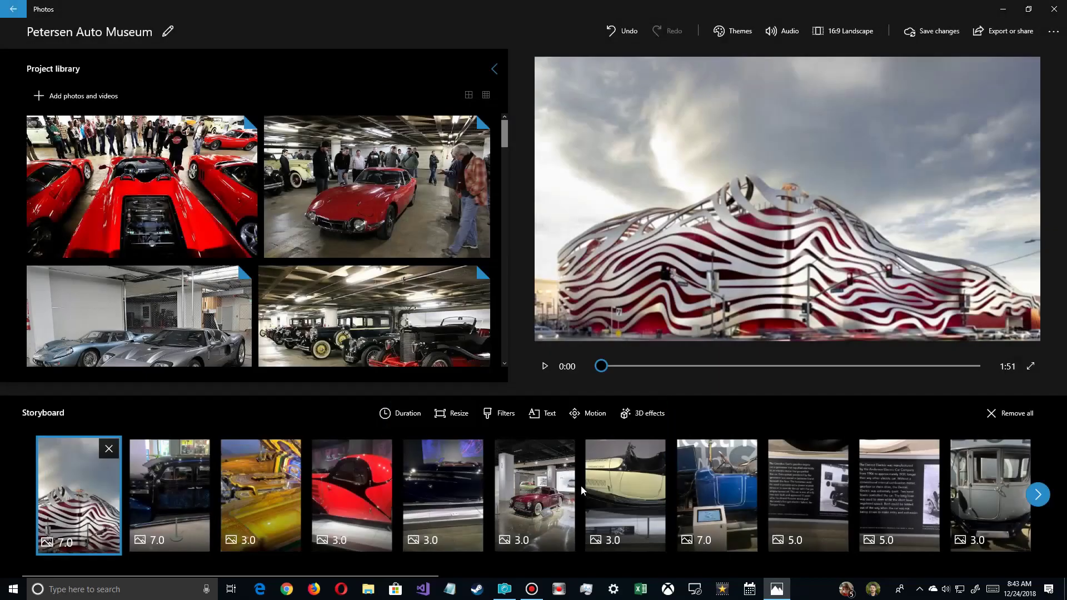
# - Import the Ride_of_the_Valkyries_by_Wagner file as a third narration clip through Audio > Narration
pyautogui.click(788, 32)
pyautogui.click(782, 89)
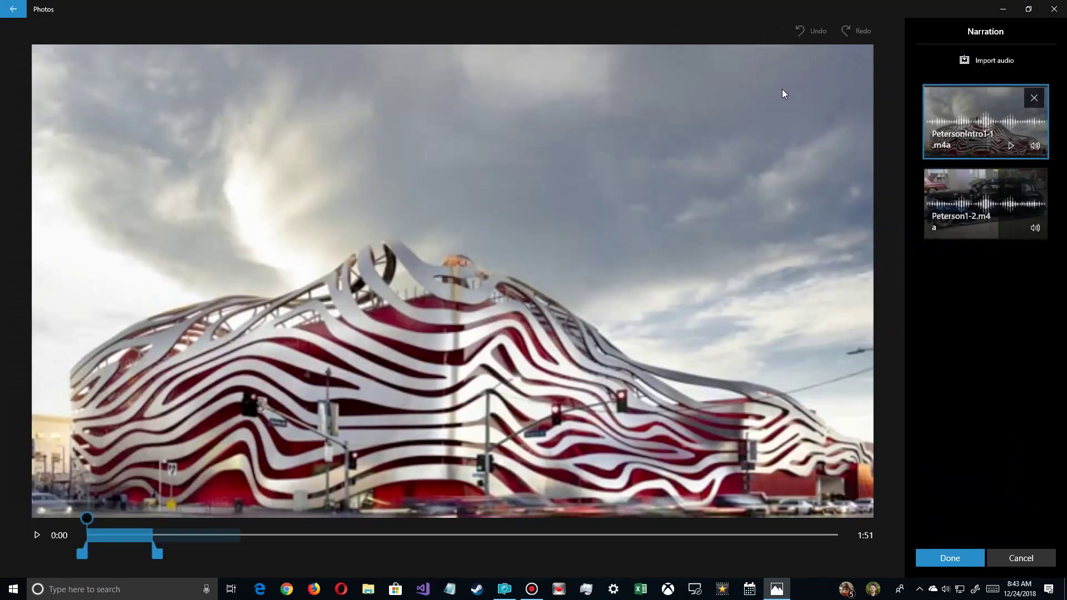
pyautogui.click(1001, 61)
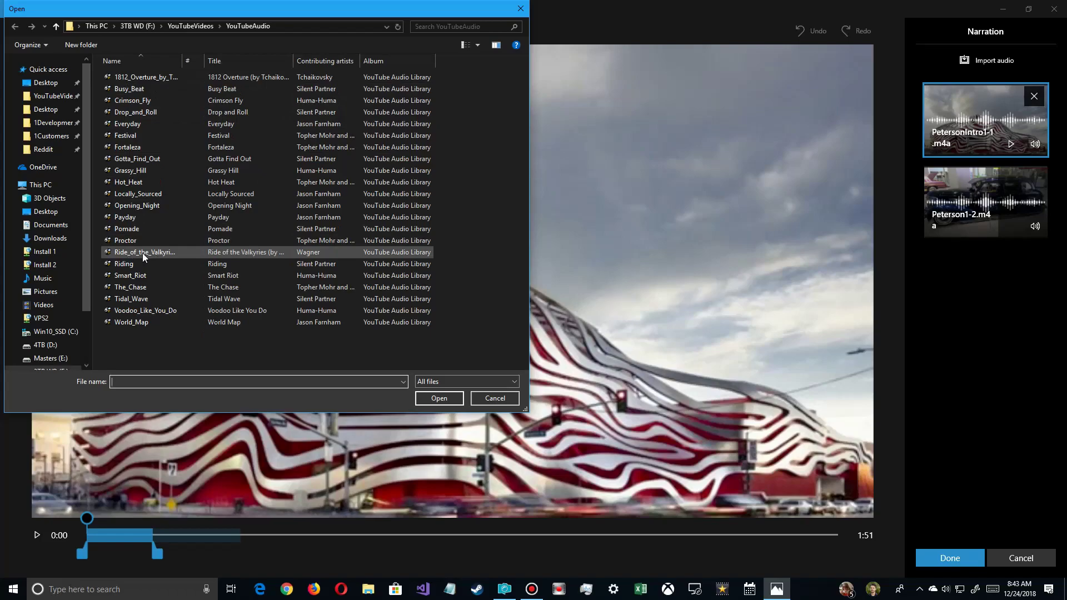
pyautogui.click(125, 253)
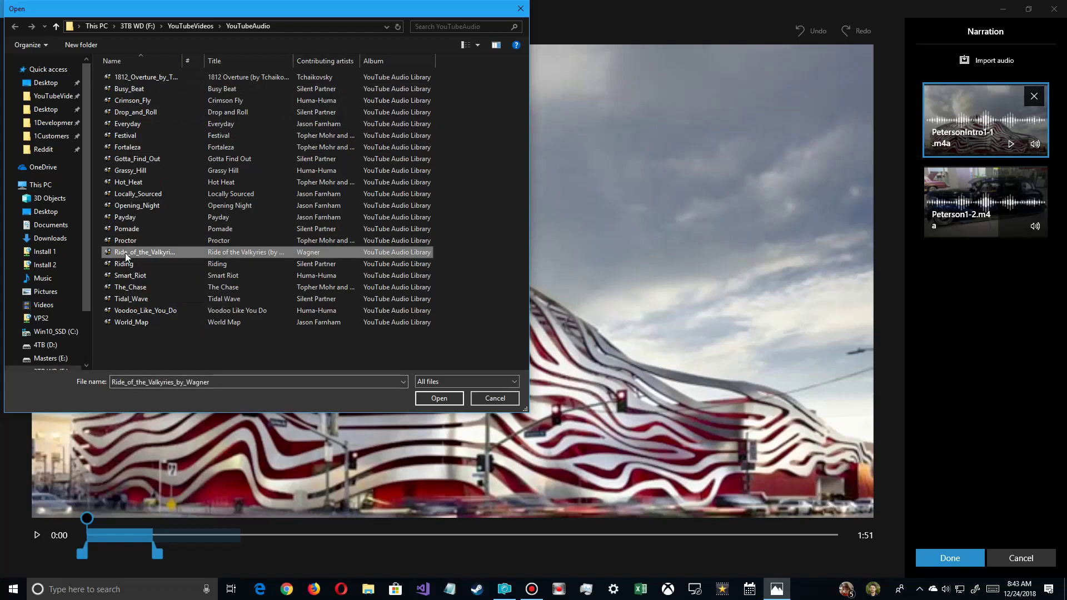
pyautogui.doubleClick(125, 252)
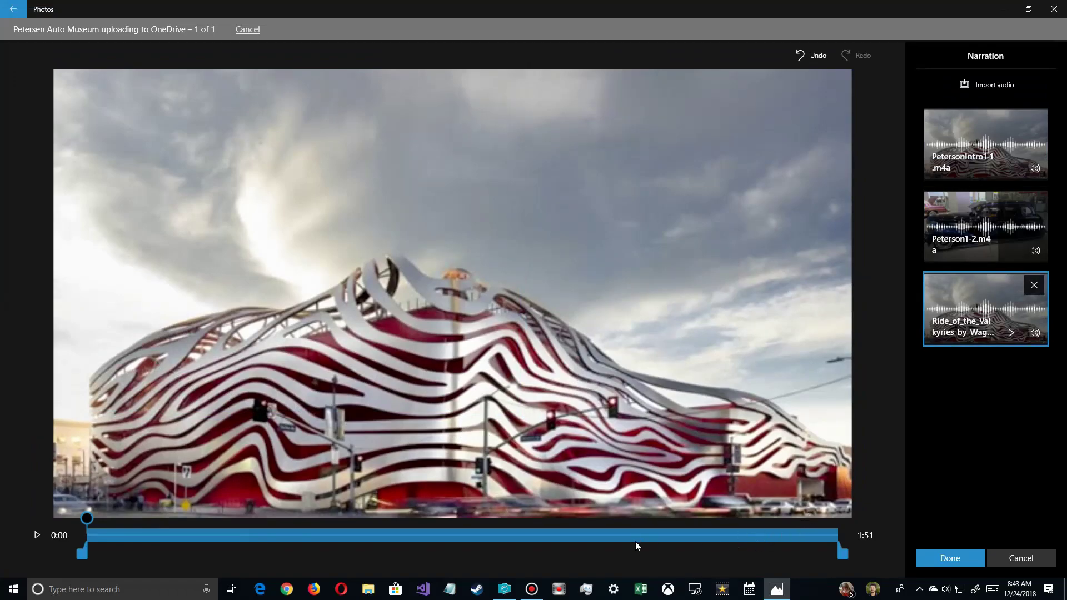
# - Trim the Wagner music clip to about its first 40 seconds and slide it to start at 0:00
pyautogui.moveTo(848, 554); pyautogui.dragTo(352, 554)
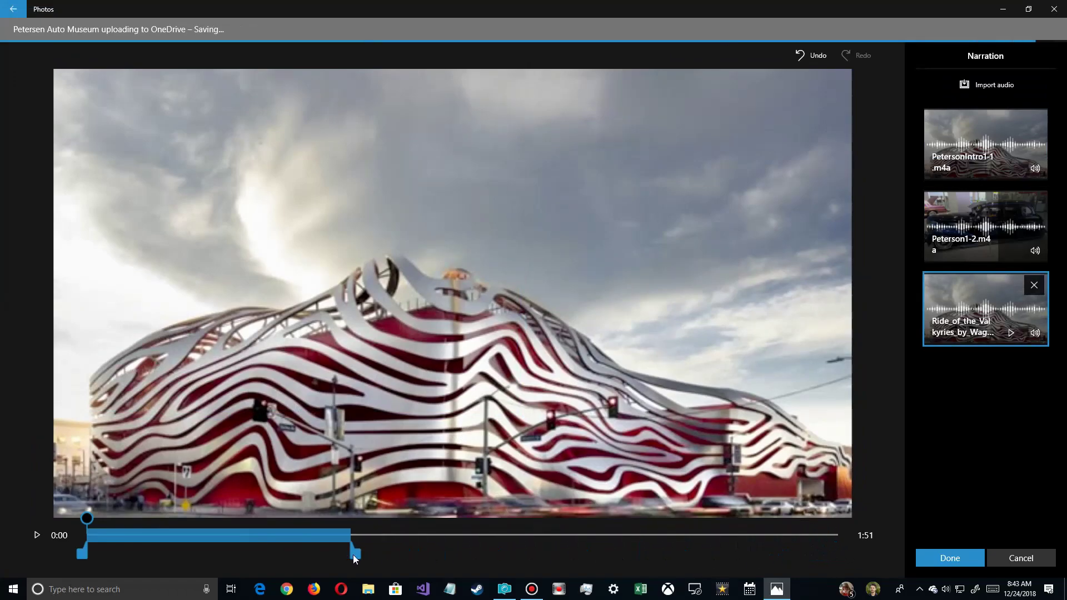
pyautogui.moveTo(228, 534); pyautogui.dragTo(384, 544)
pyautogui.click(984, 194)
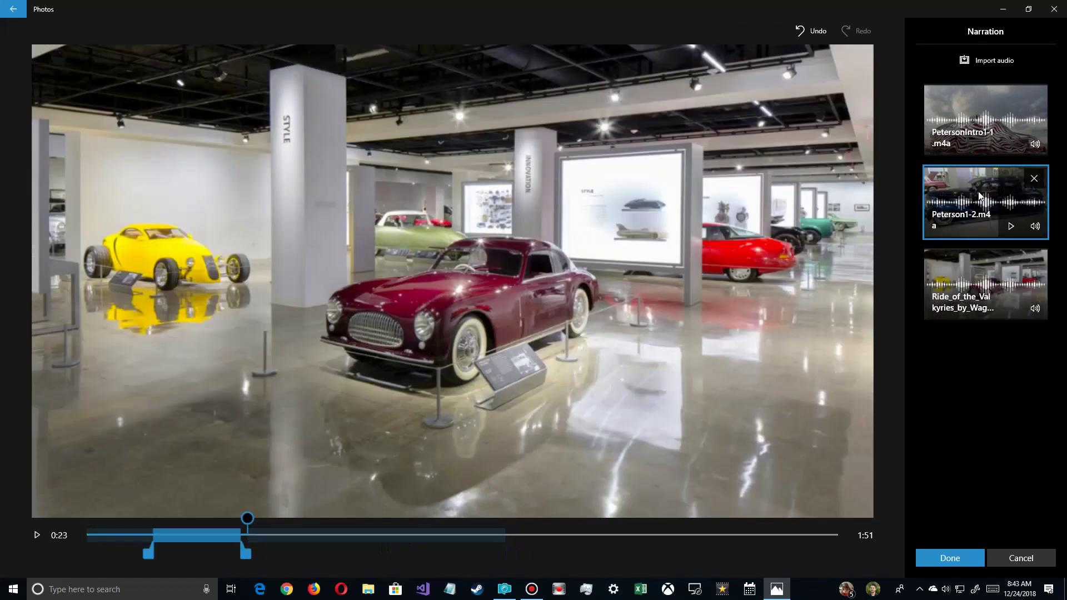
pyautogui.click(981, 124)
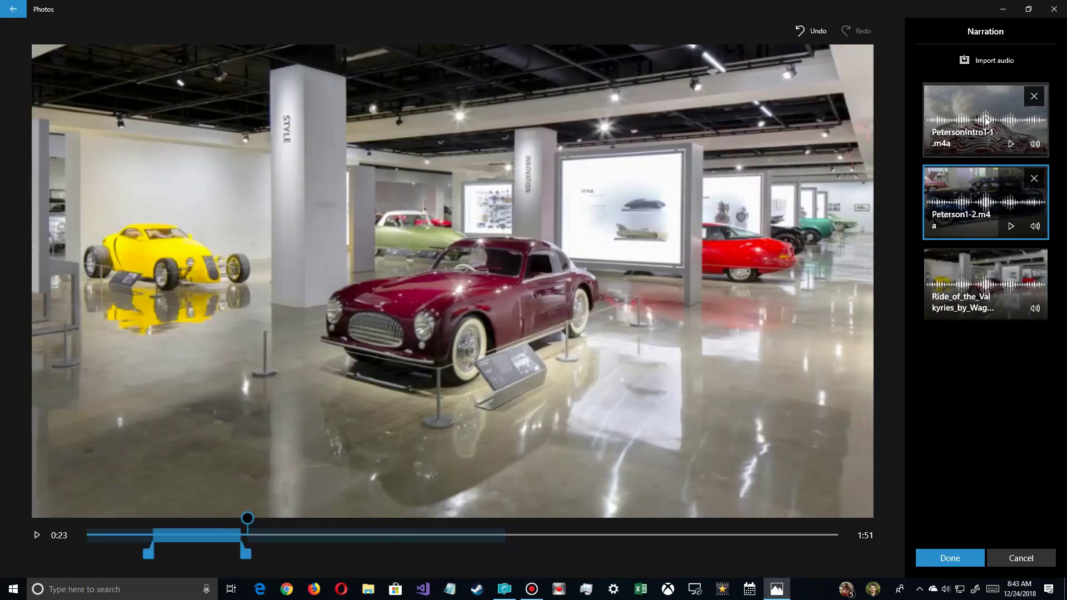
pyautogui.click(309, 537)
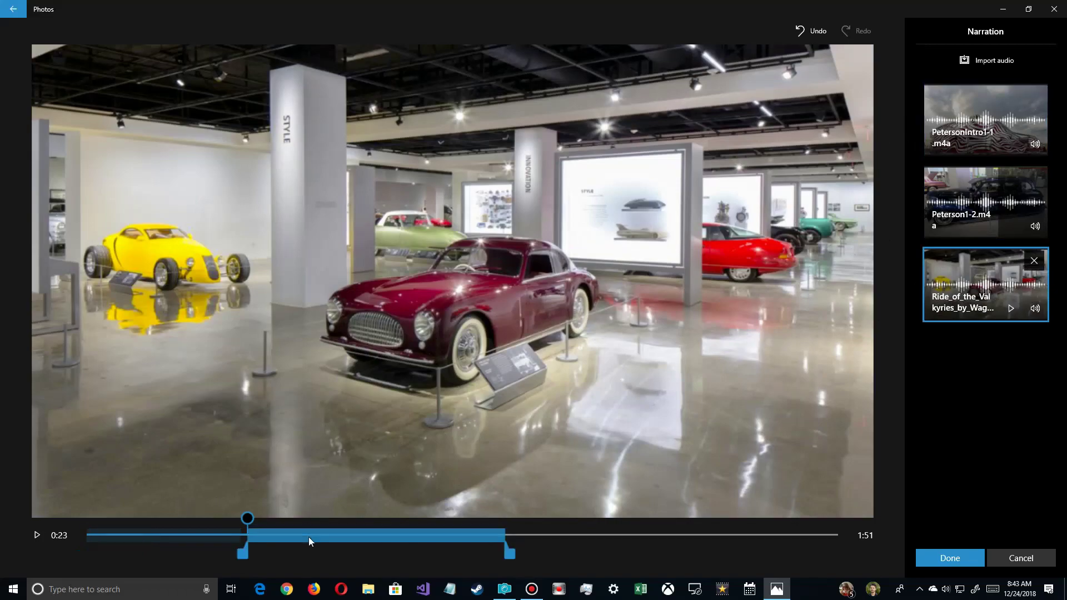
pyautogui.moveTo(303, 537); pyautogui.dragTo(135, 536)
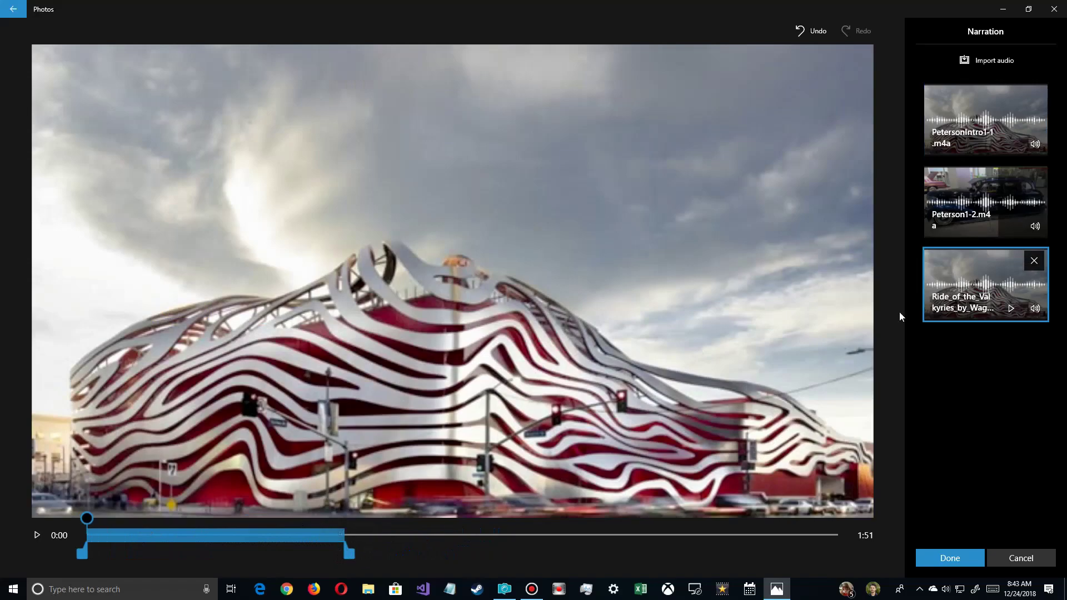
# - Turn the Wagner music clip's volume down to 9, then check the second narration and reselect the music
pyautogui.click(1036, 308)
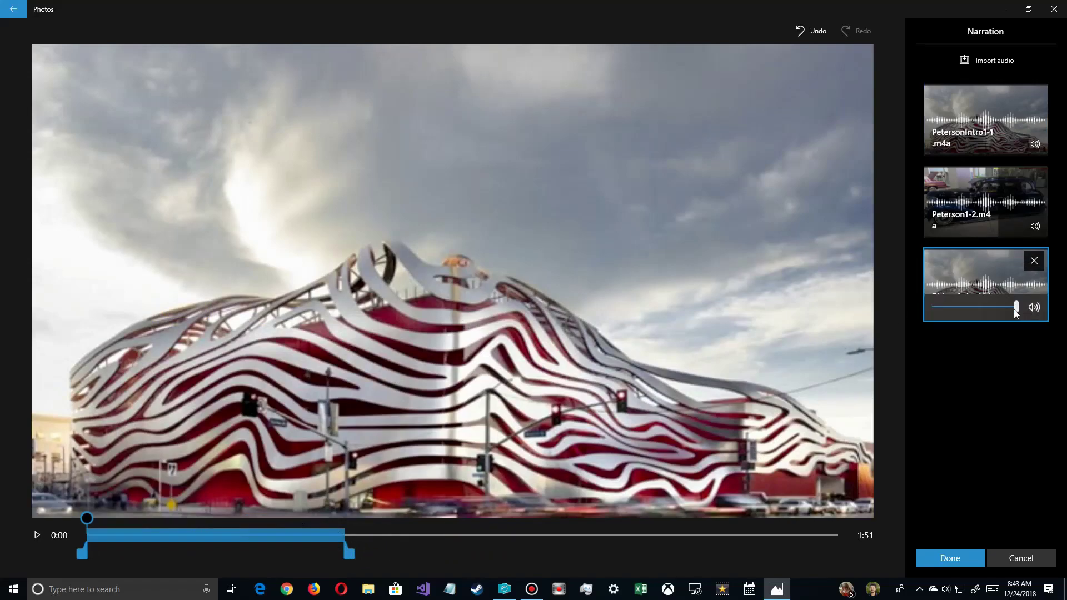
pyautogui.moveTo(1015, 309); pyautogui.dragTo(936, 311)
pyautogui.click(1036, 226)
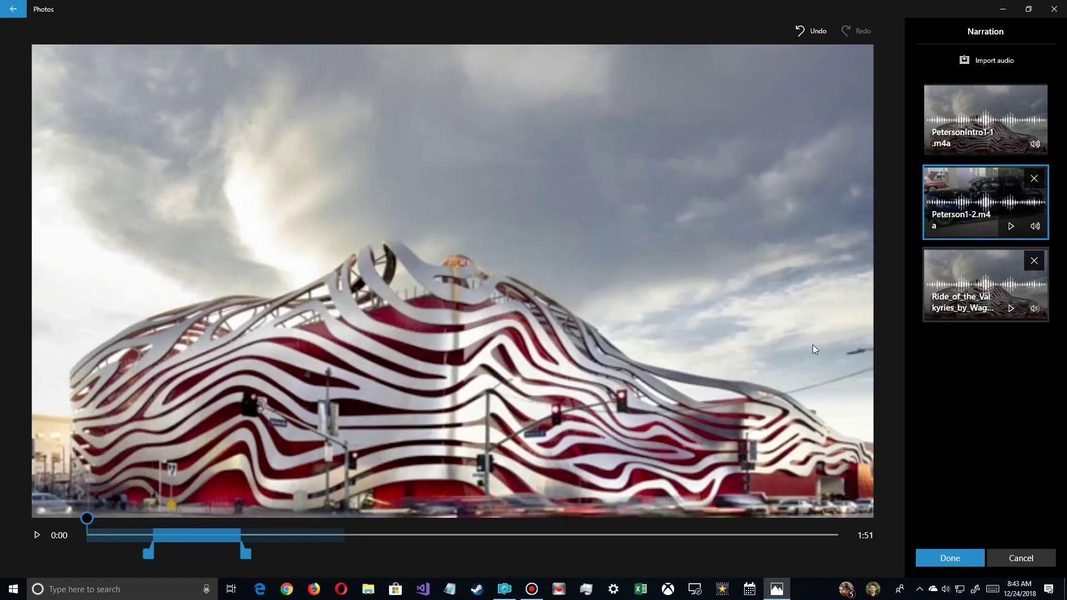
pyautogui.click(945, 265)
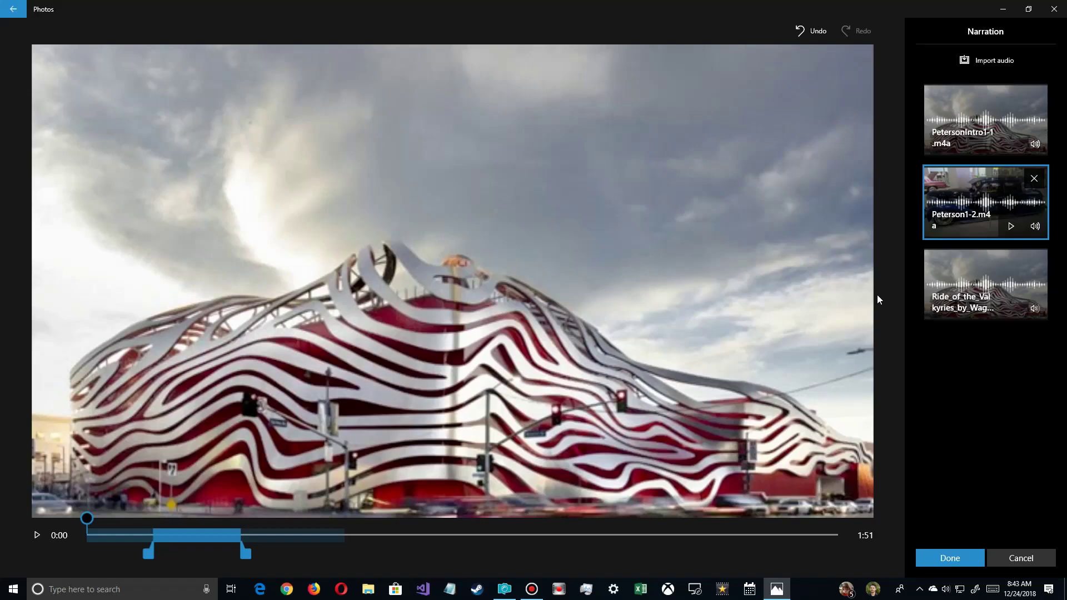
pyautogui.click(985, 285)
# - Preview the slideshow while raising the Wagner music volume from 12 to 45, then pause
pyautogui.click(37, 535)
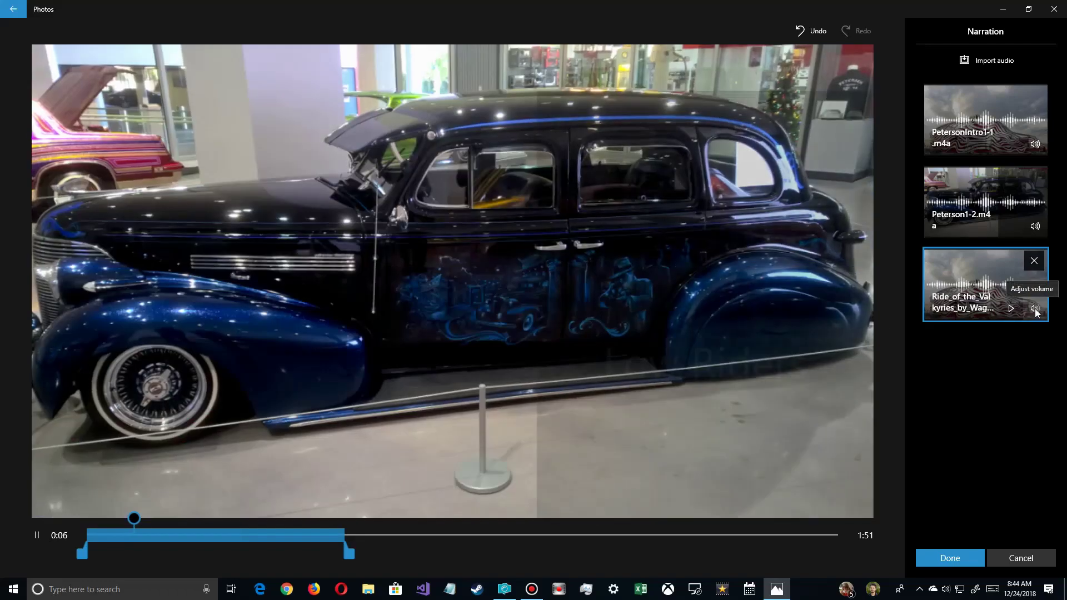
pyautogui.click(1034, 308)
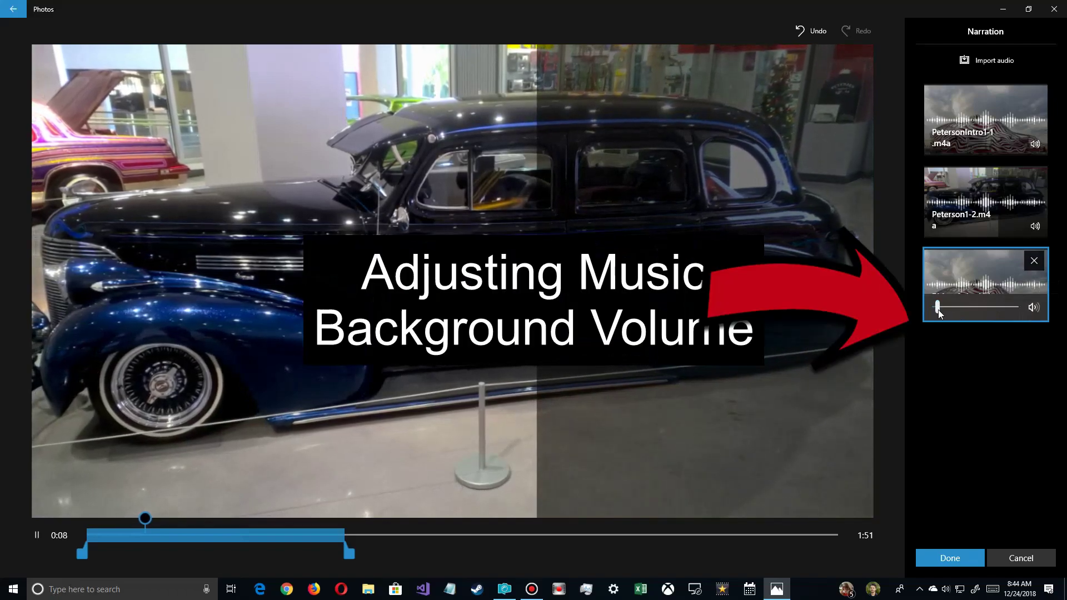
pyautogui.moveTo(938, 309); pyautogui.dragTo(945, 310)
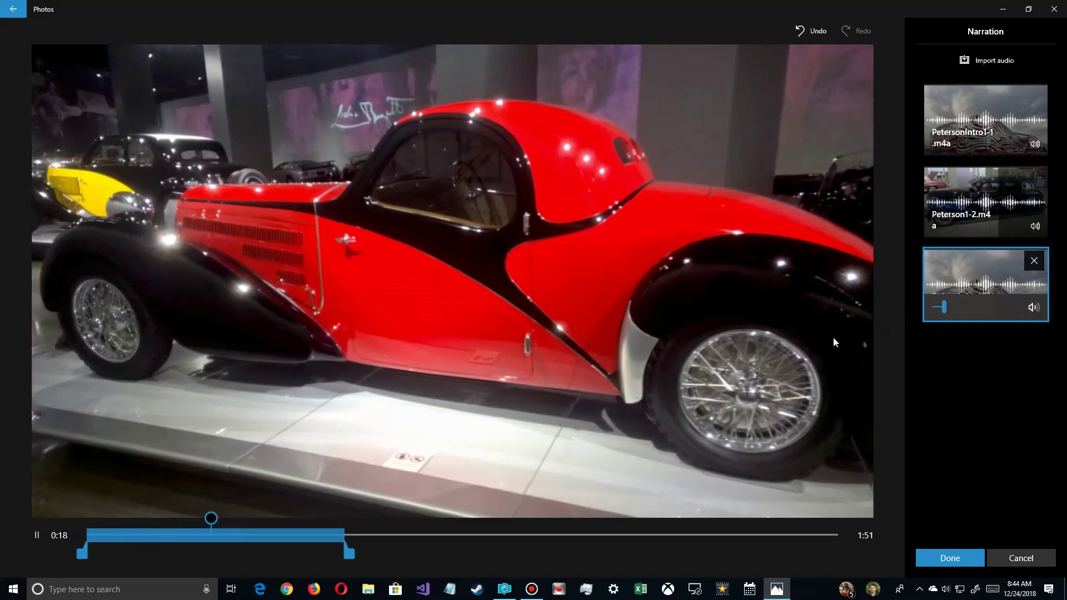
pyautogui.click(1034, 307)
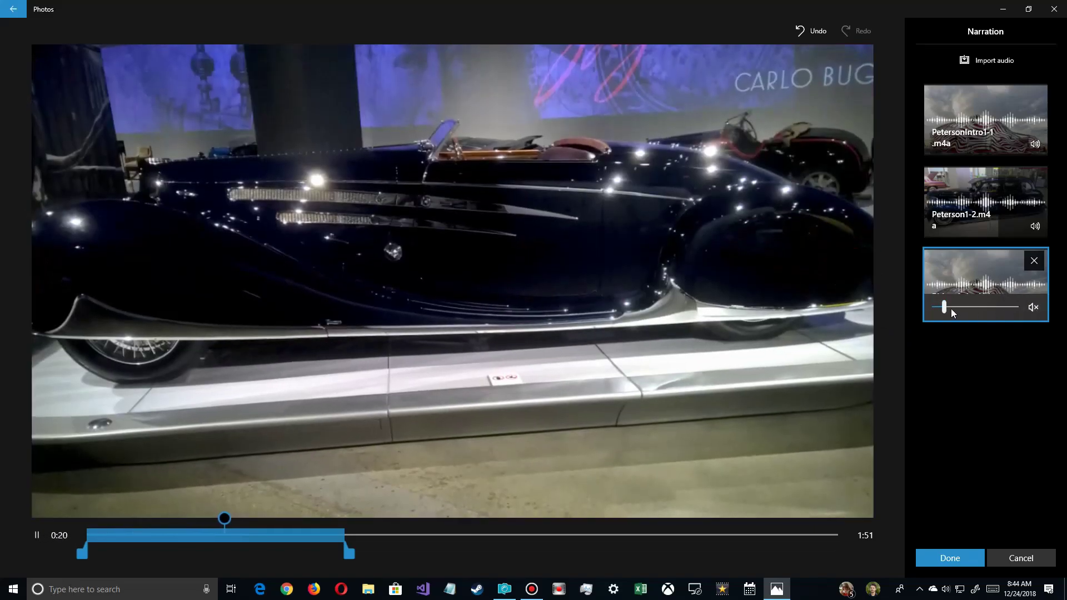
pyautogui.moveTo(944, 308)
pyautogui.mouseDown()
pyautogui.moveTo(972, 308)
pyautogui.moveTo(959, 309)
pyautogui.mouseUp()
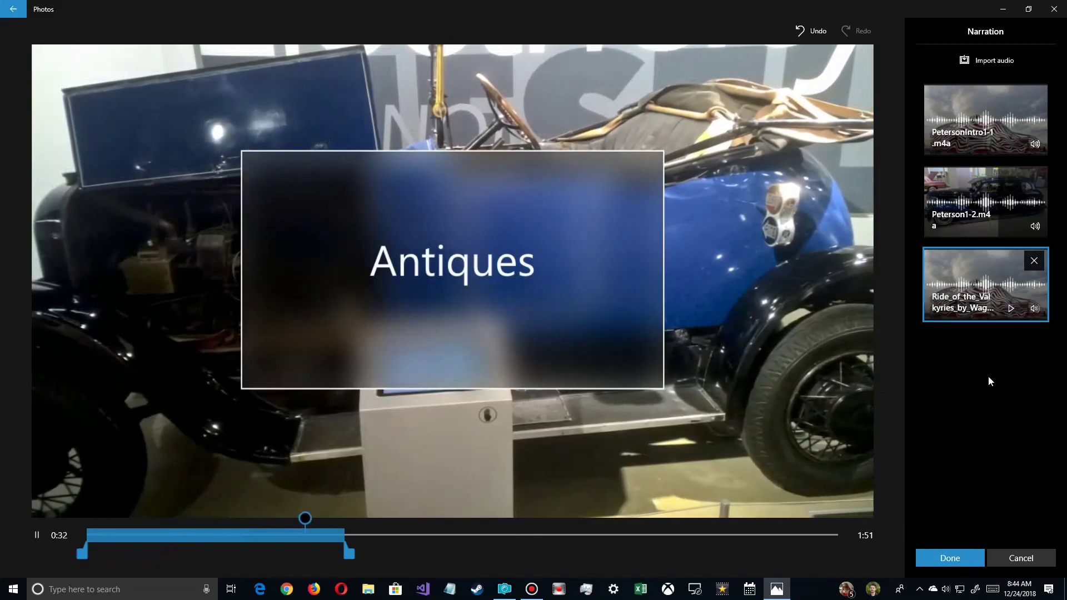
pyautogui.click(32, 535)
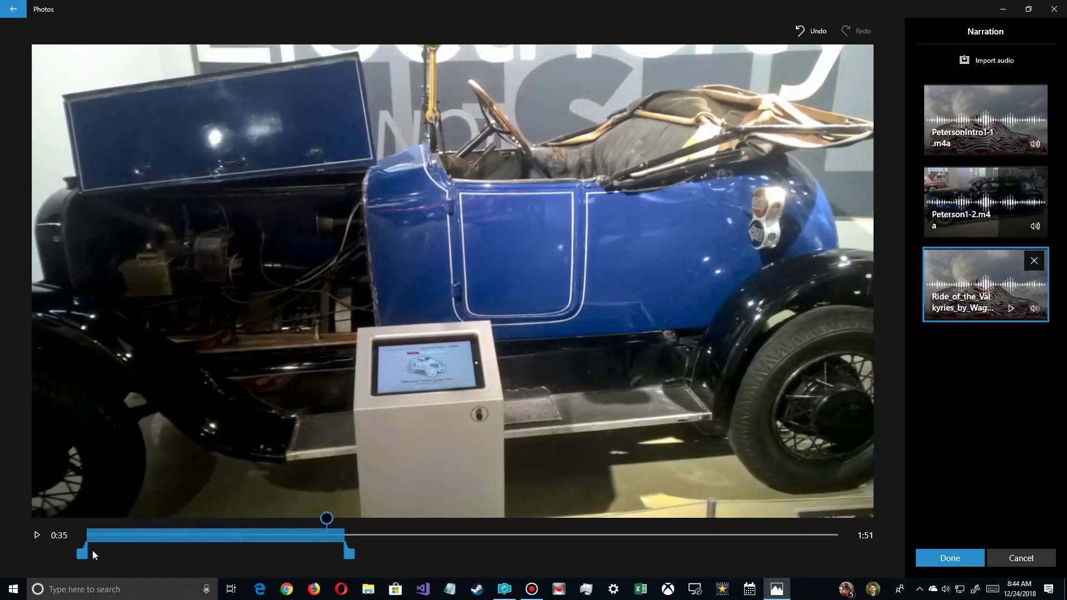
# - Trim the Wagner clip's start, keep it at 0:00, and set its volume to 34 during playback
pyautogui.moveTo(190, 553); pyautogui.dragTo(112, 543)
pyautogui.click(31, 535)
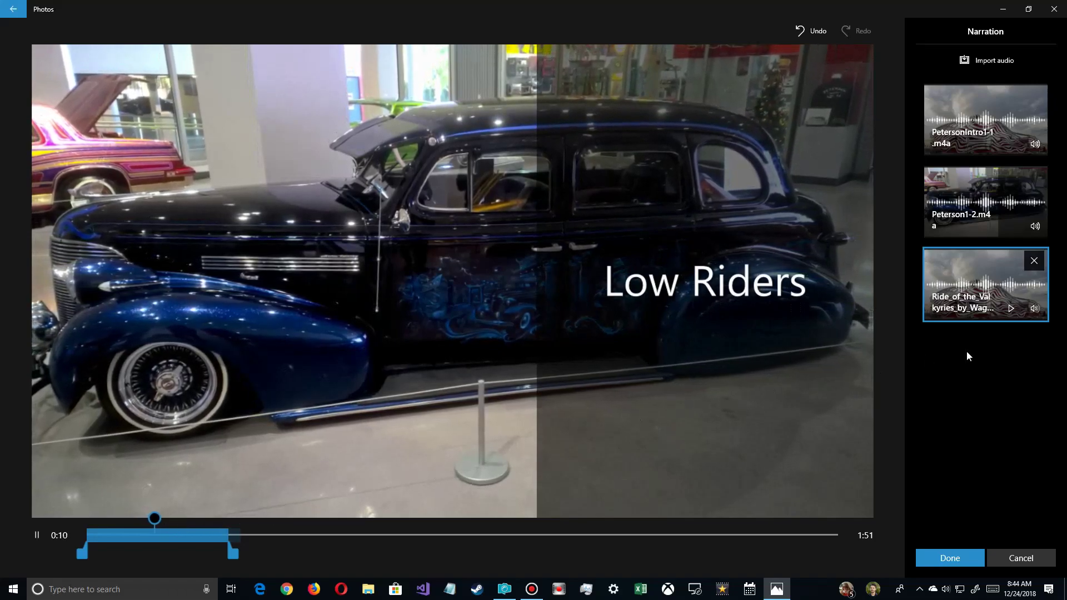
pyautogui.click(1034, 307)
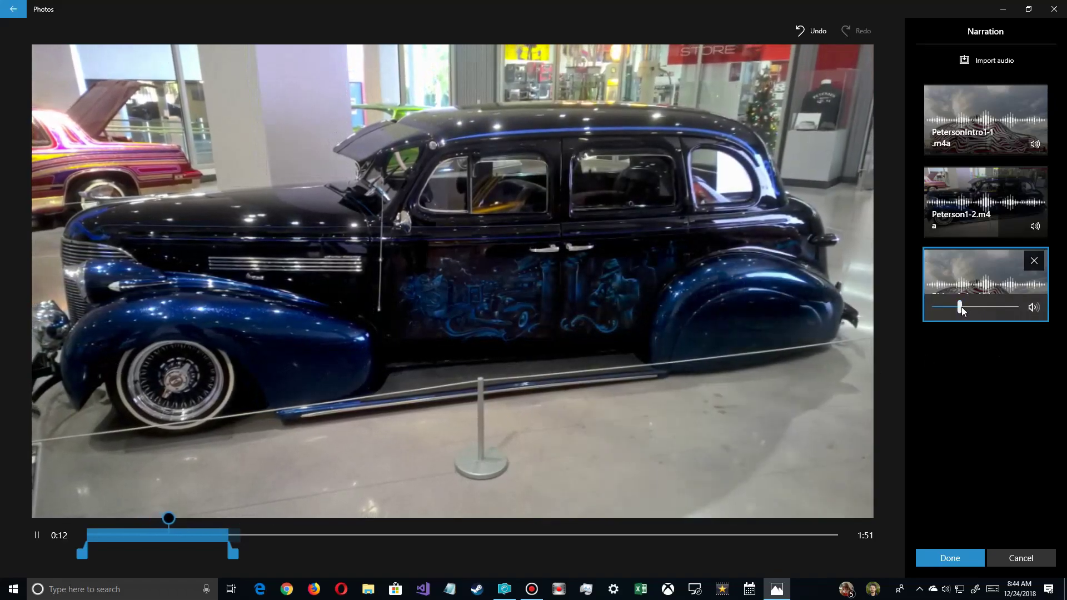
pyautogui.moveTo(961, 307); pyautogui.dragTo(964, 307)
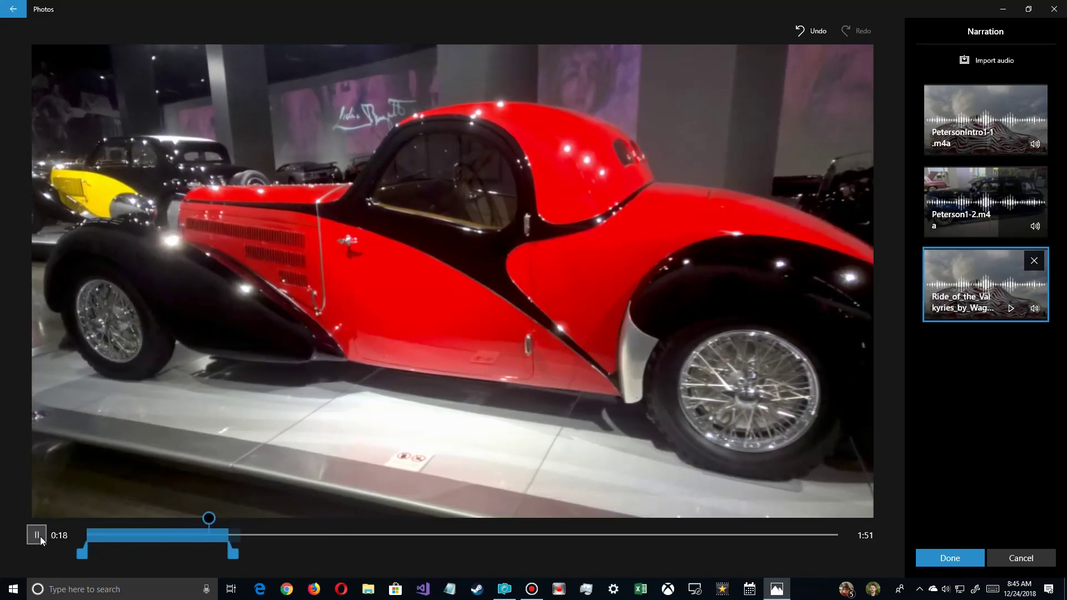
pyautogui.click(38, 537)
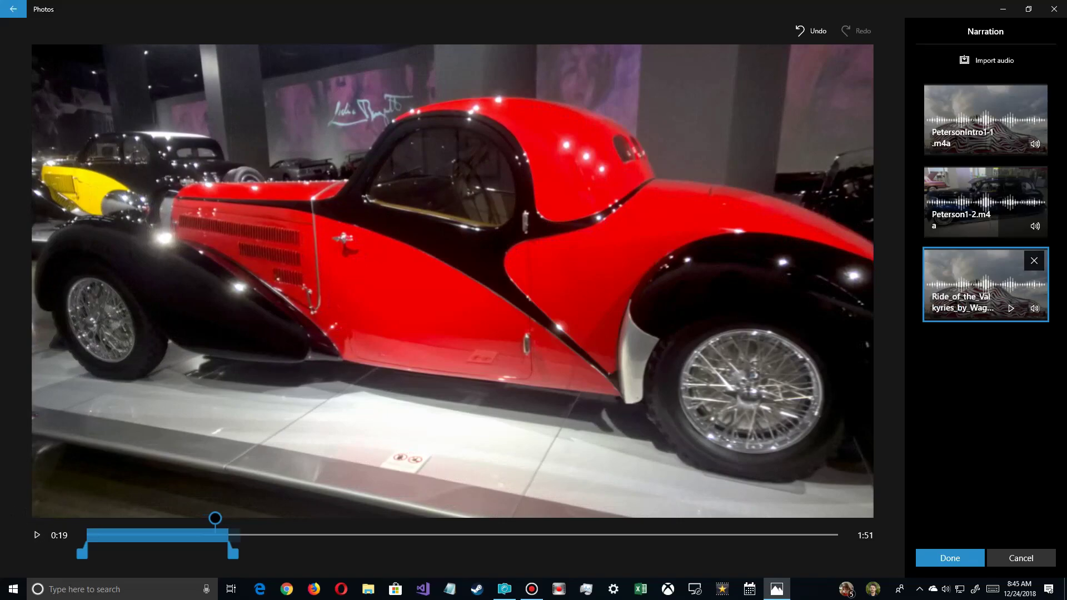